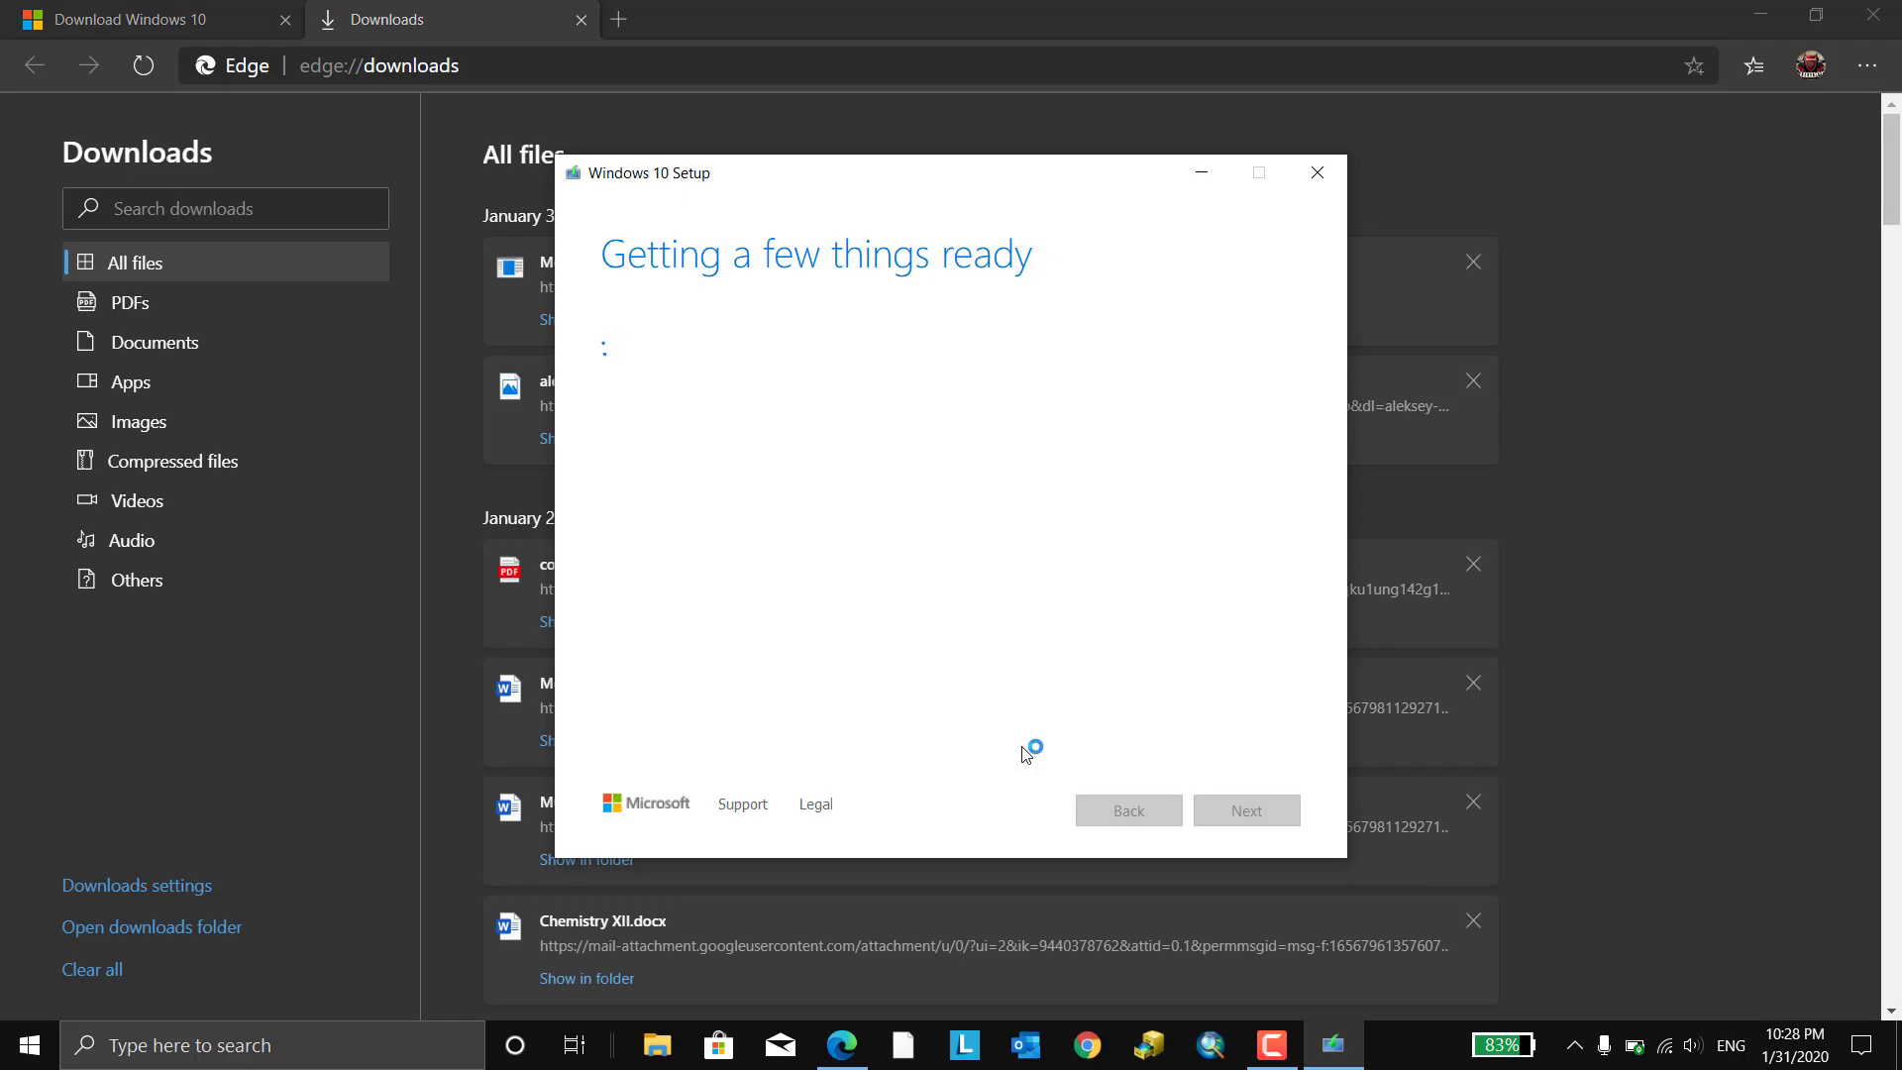
Clear the other windows off the desktop and bring Windows 10 Setup back into view
left_click(1898, 1045)
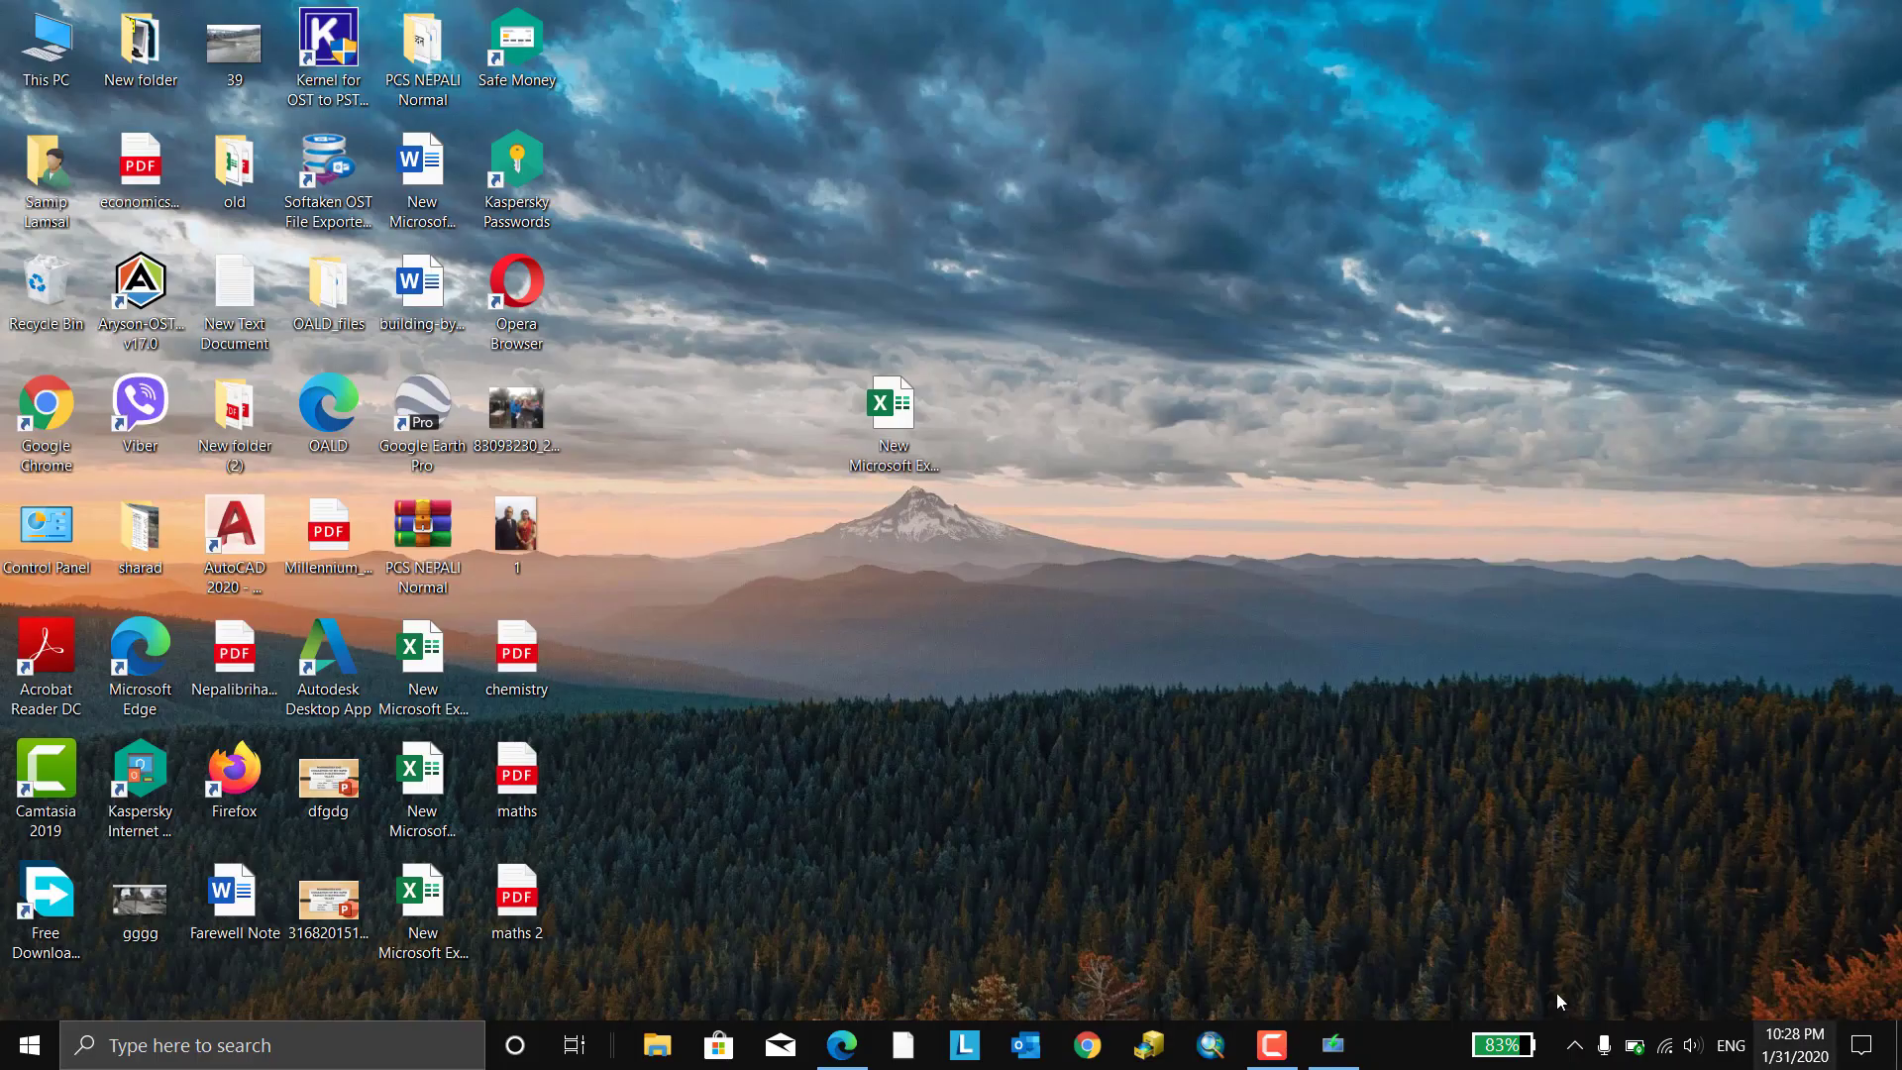
left_click(1333, 1045)
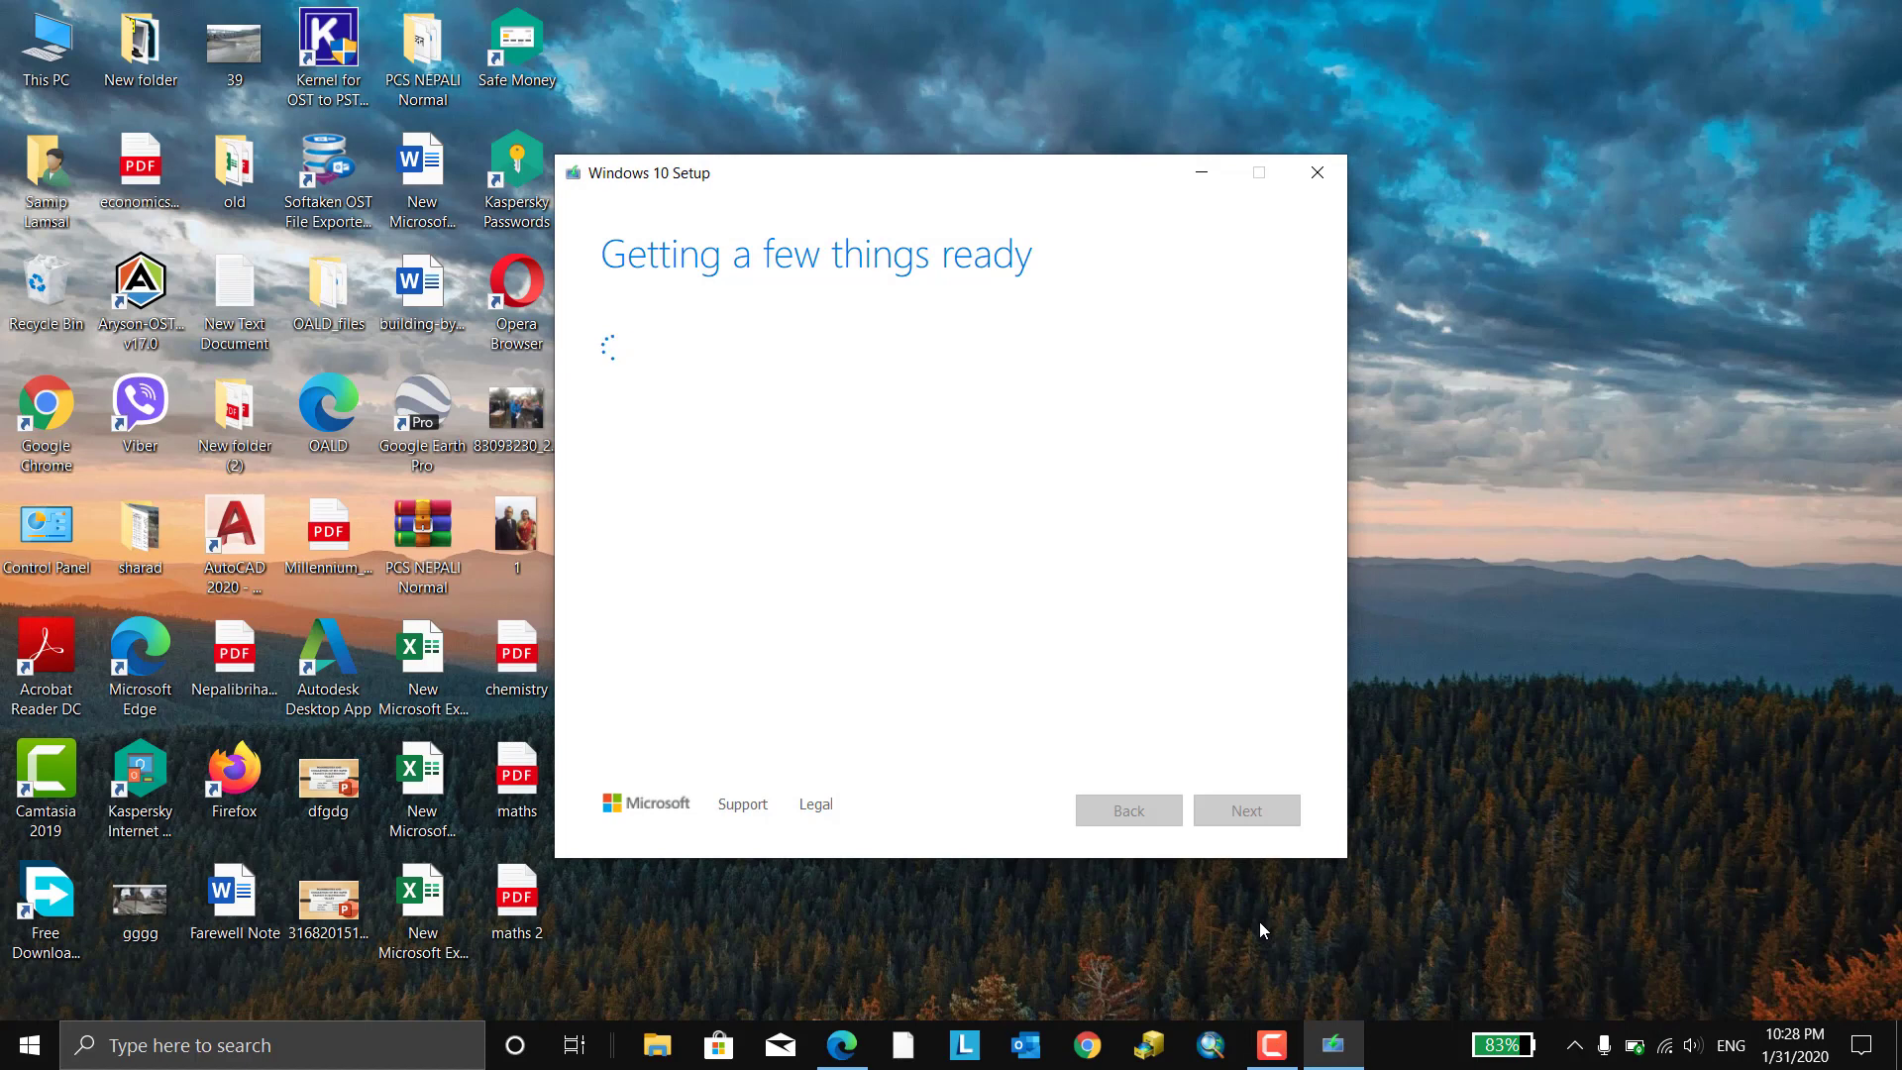
left_click(1271, 1045)
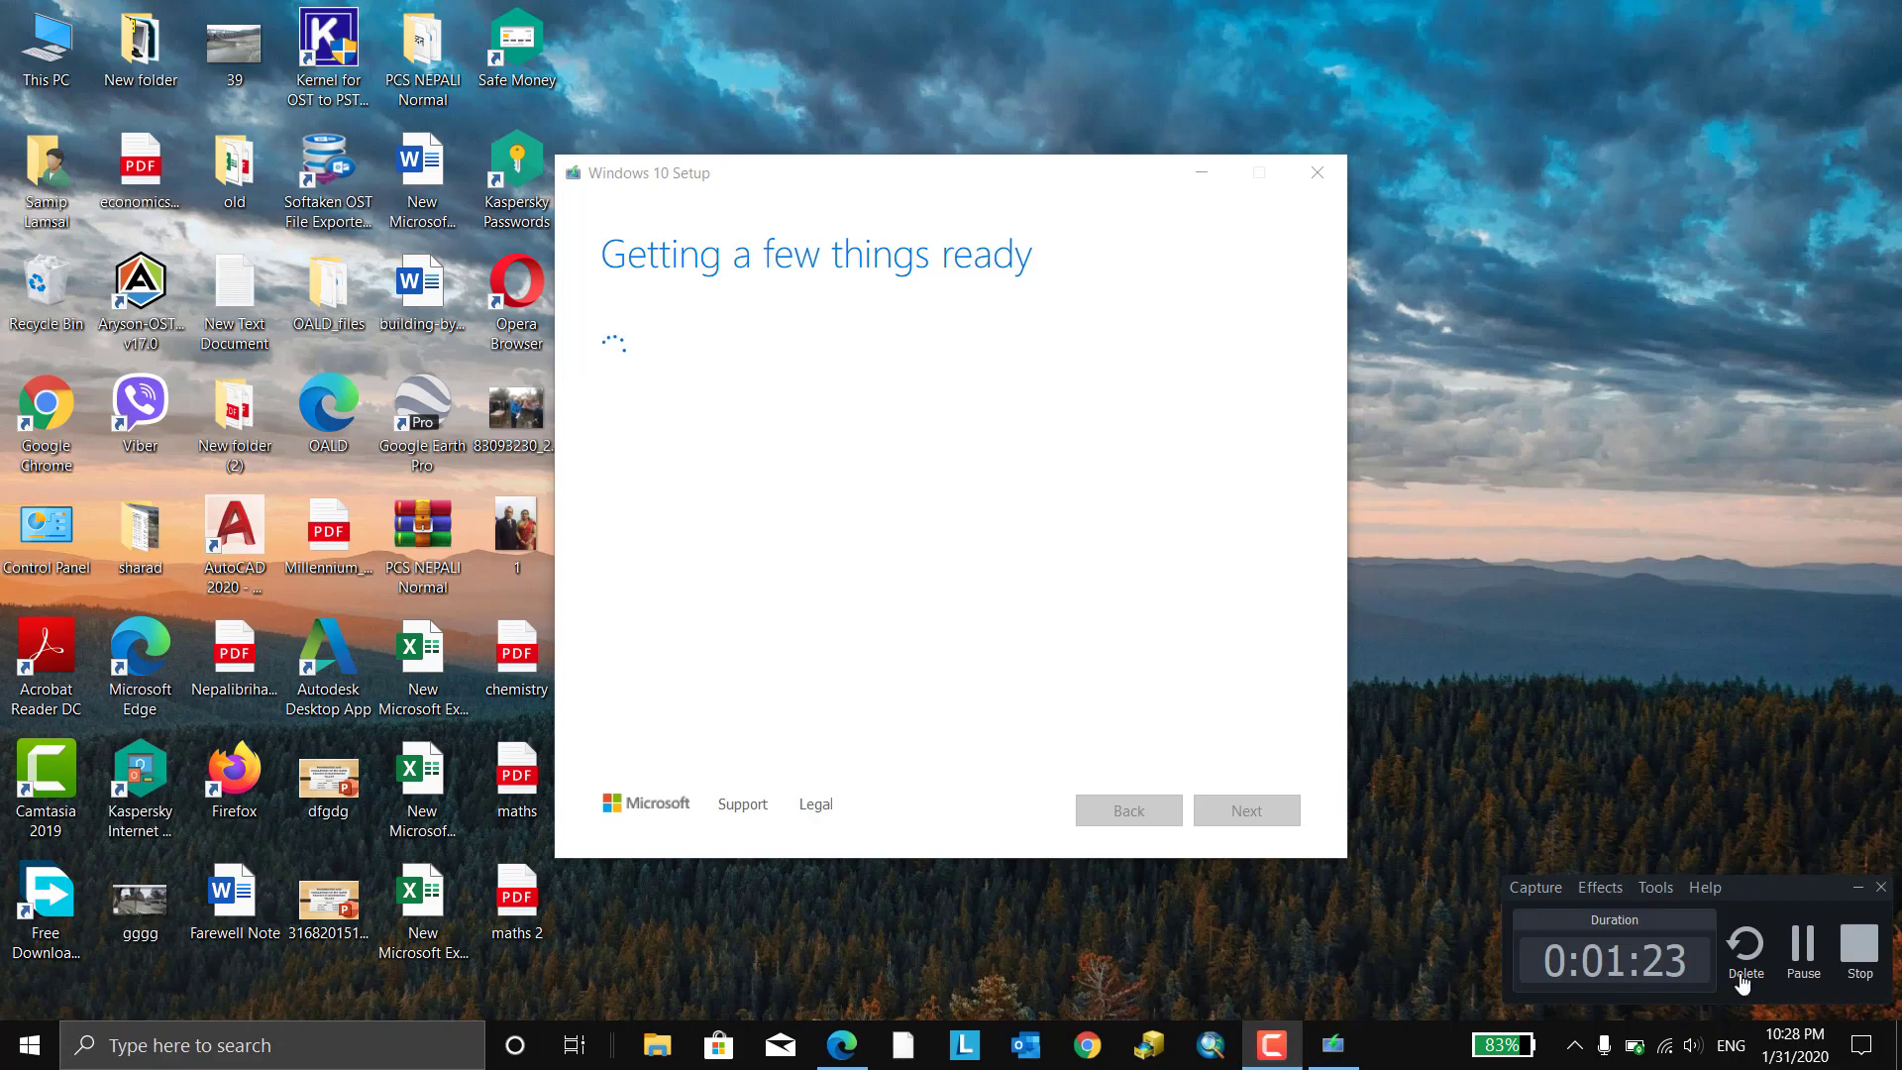
left_click(1799, 956)
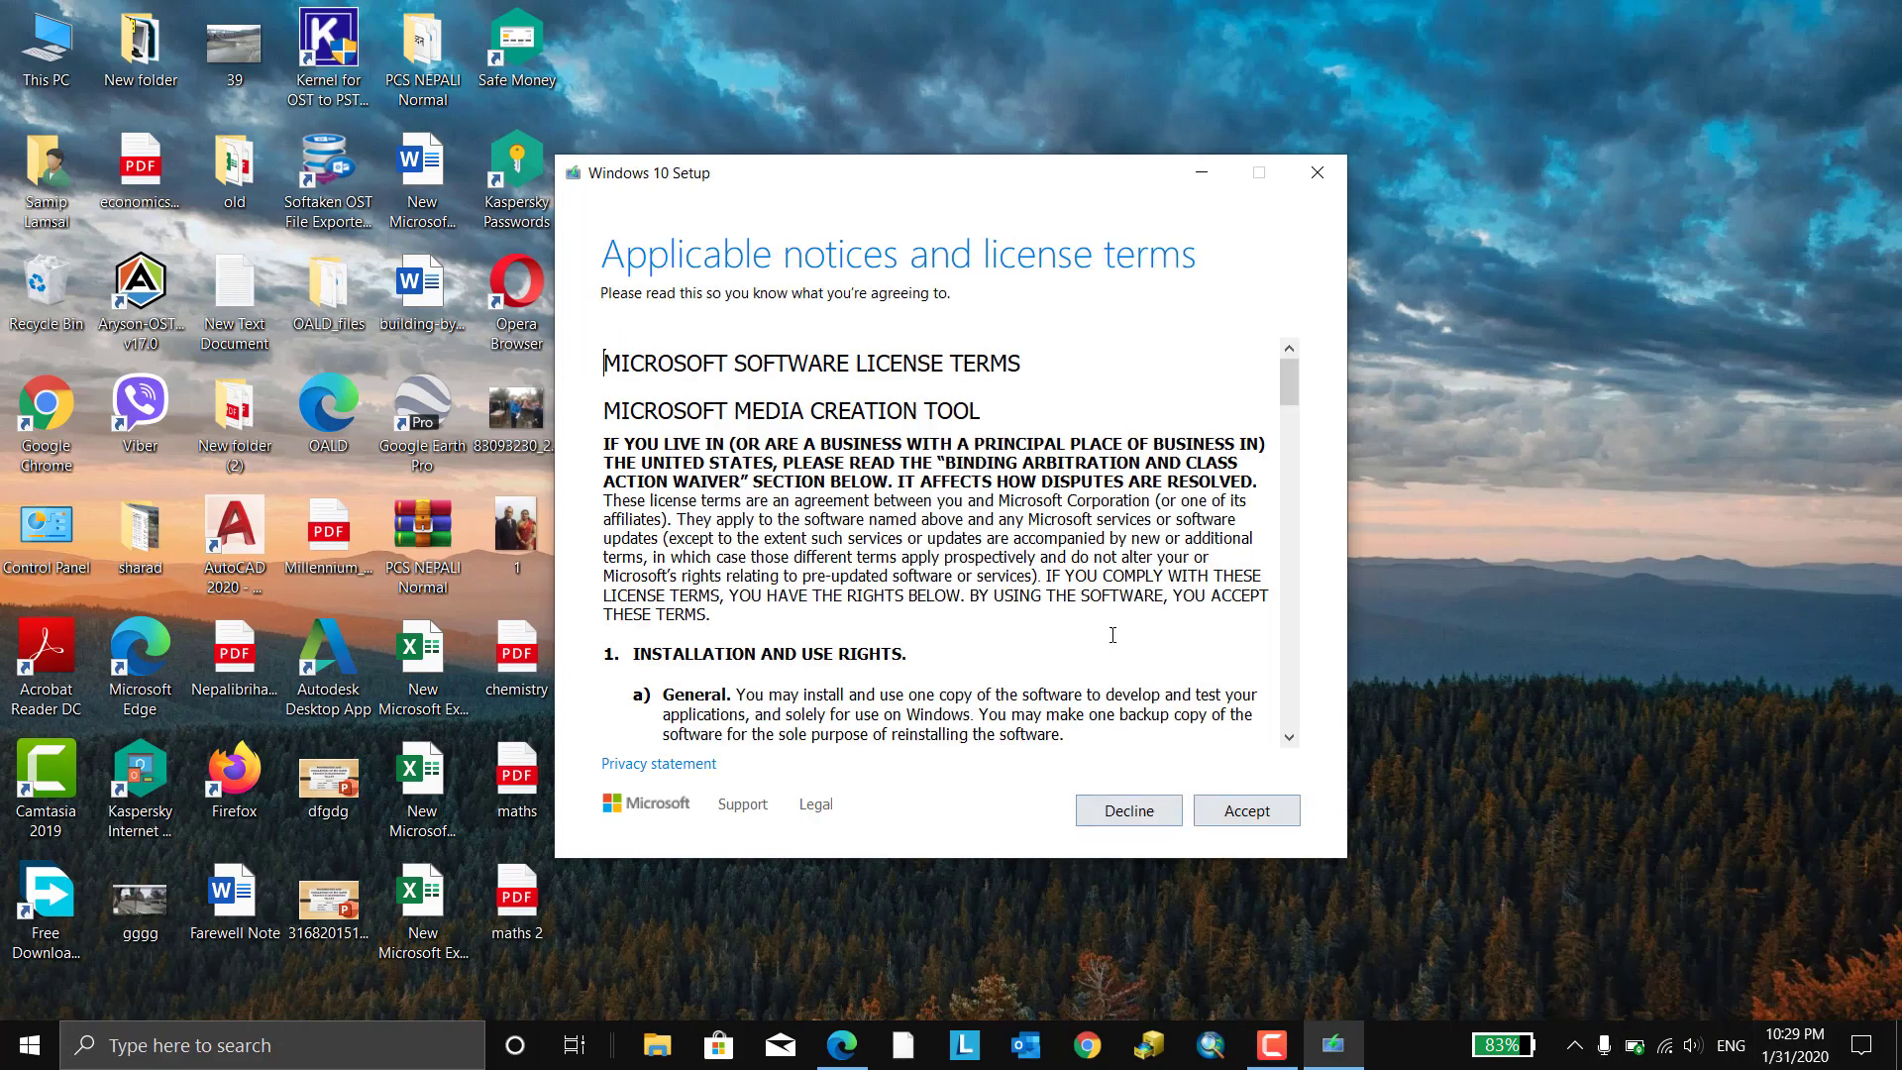
Skim the Media Creation Tool license terms and accept them
scroll(917, 443, "down", 2)
scroll(918, 442, "down", 20)
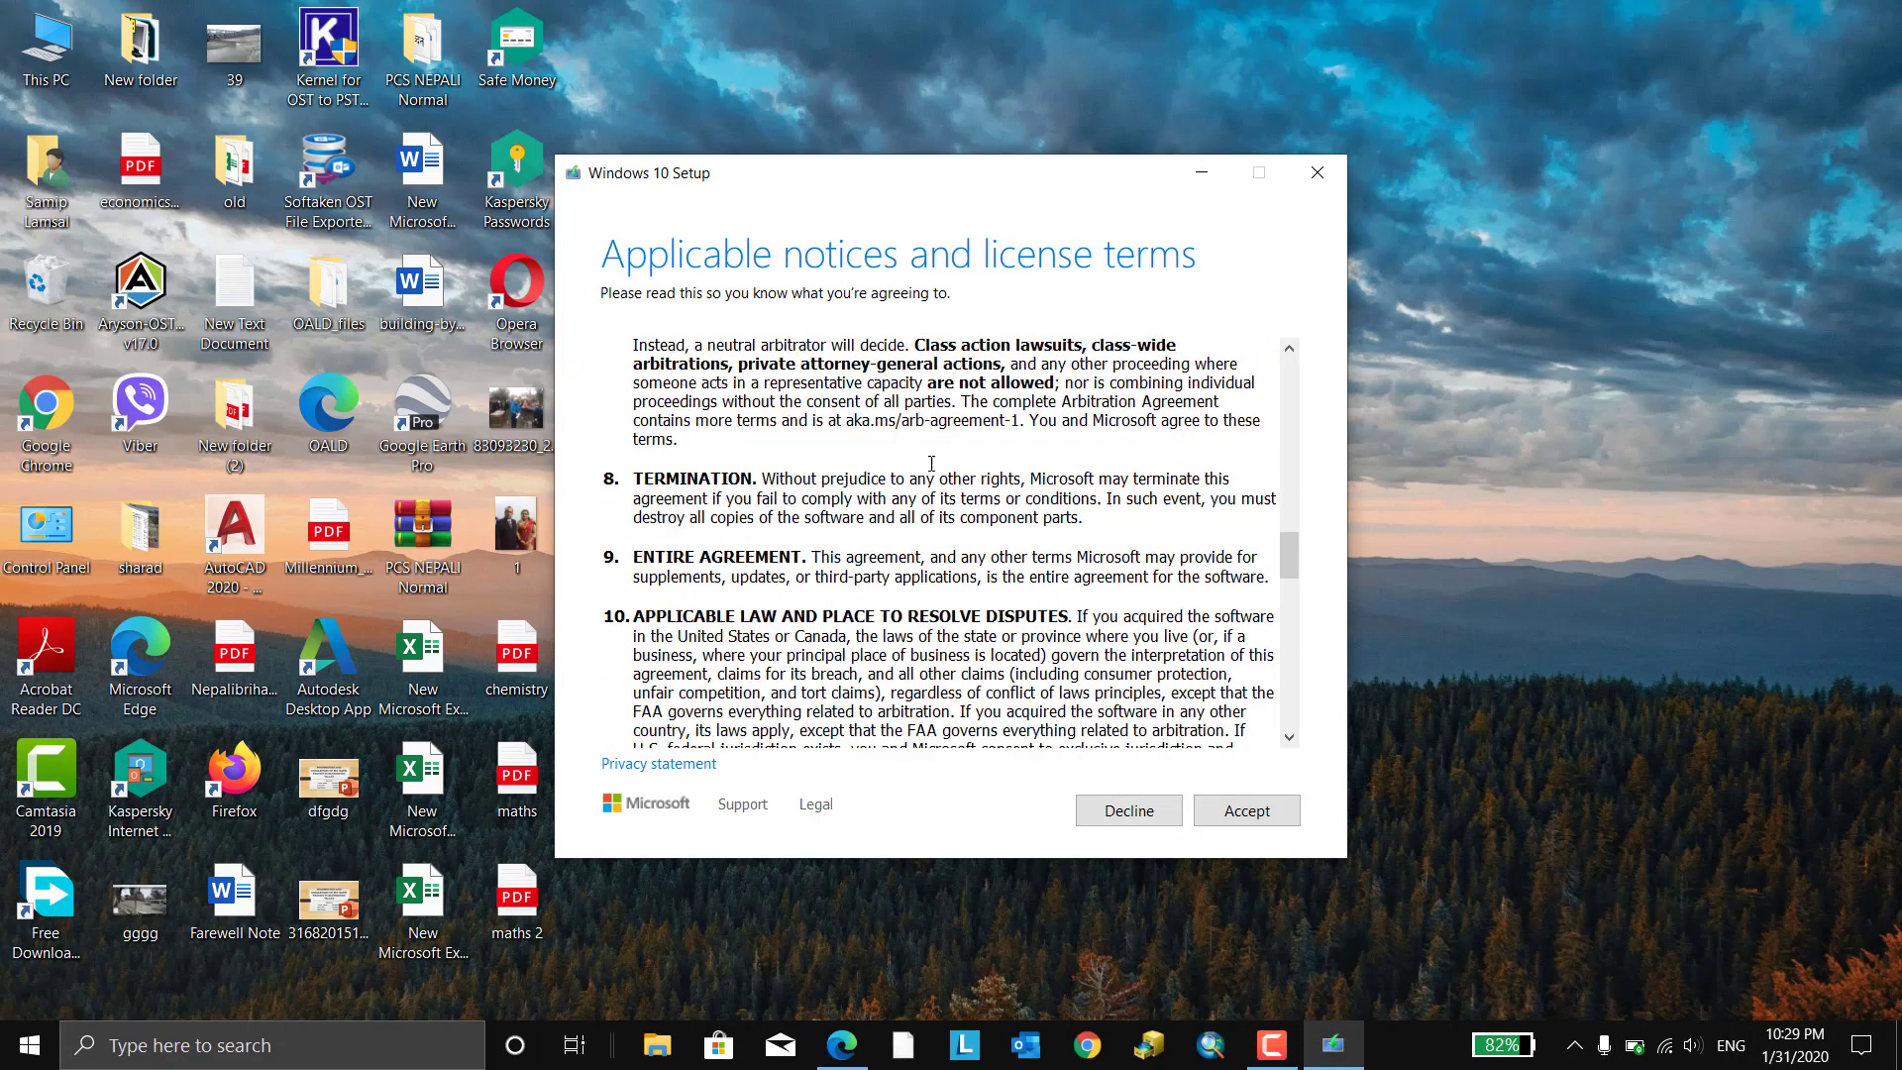
scroll(931, 465, "up", 20)
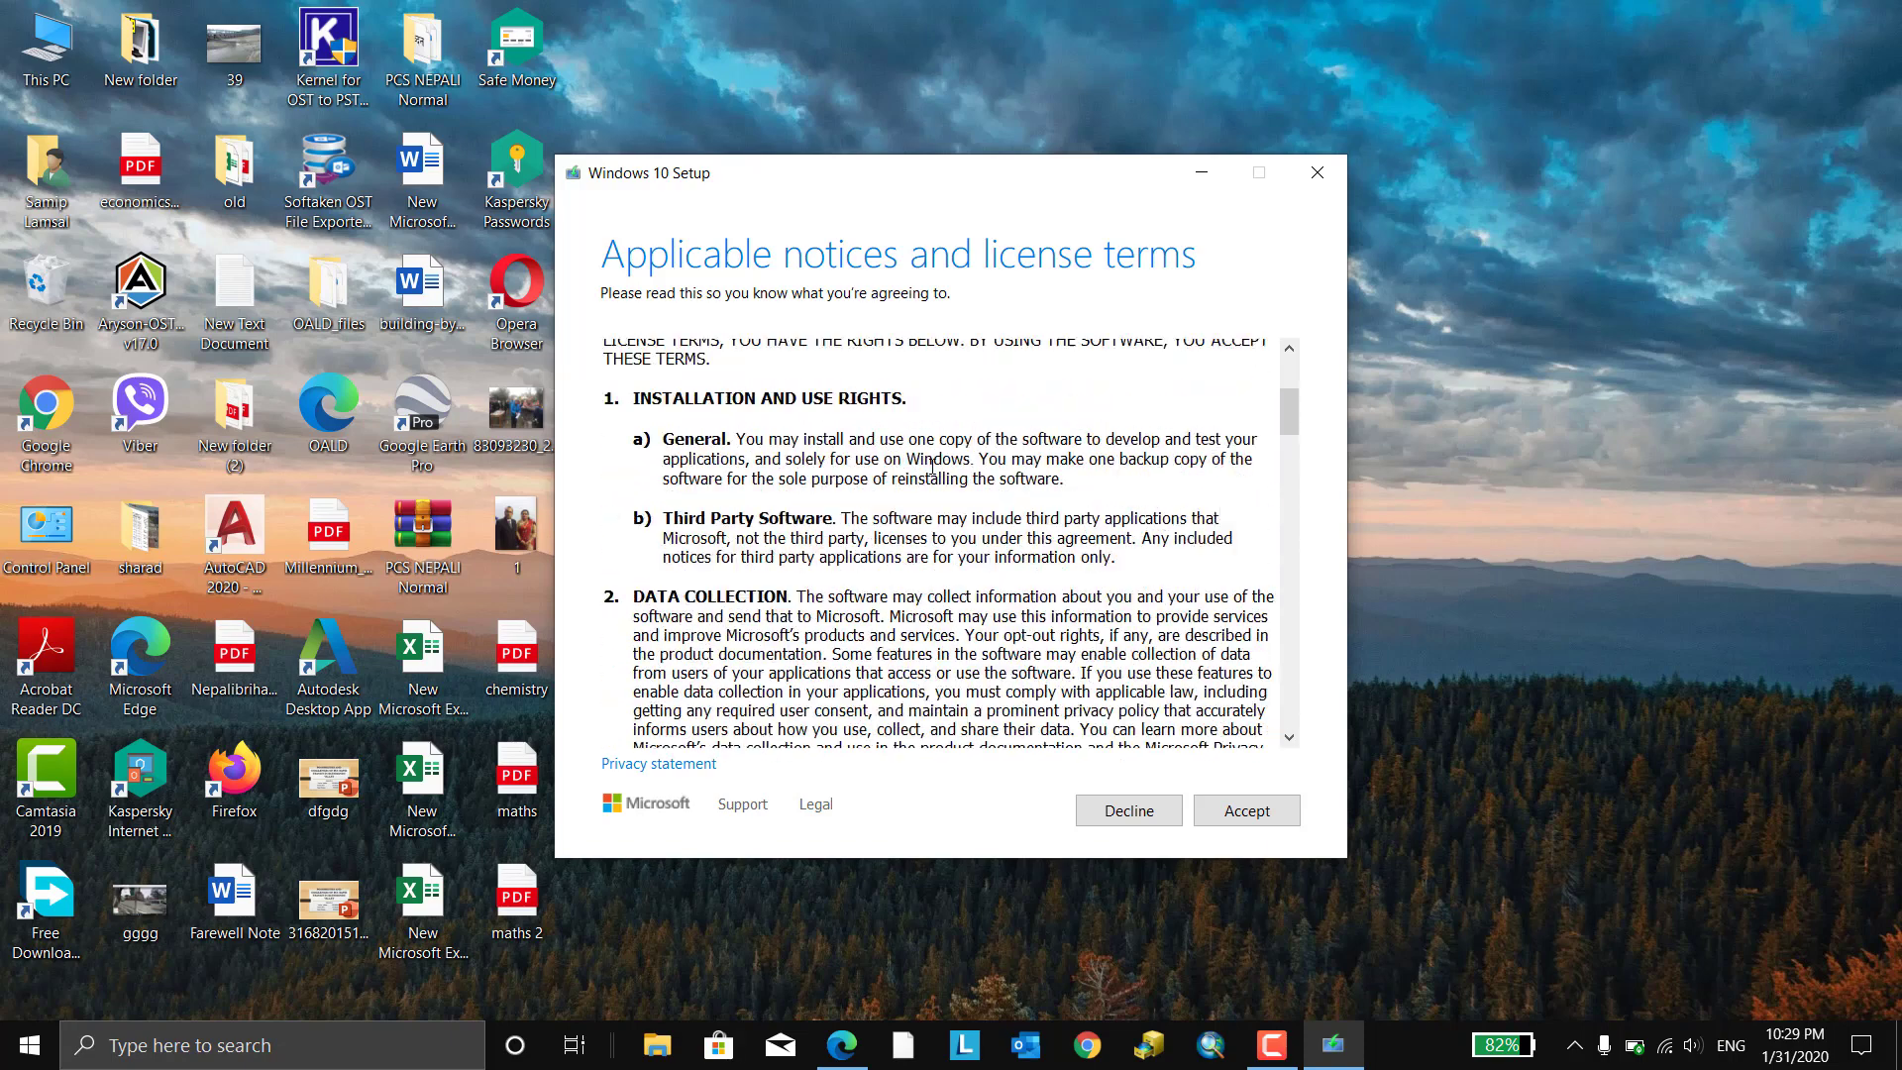
left_click(1233, 810)
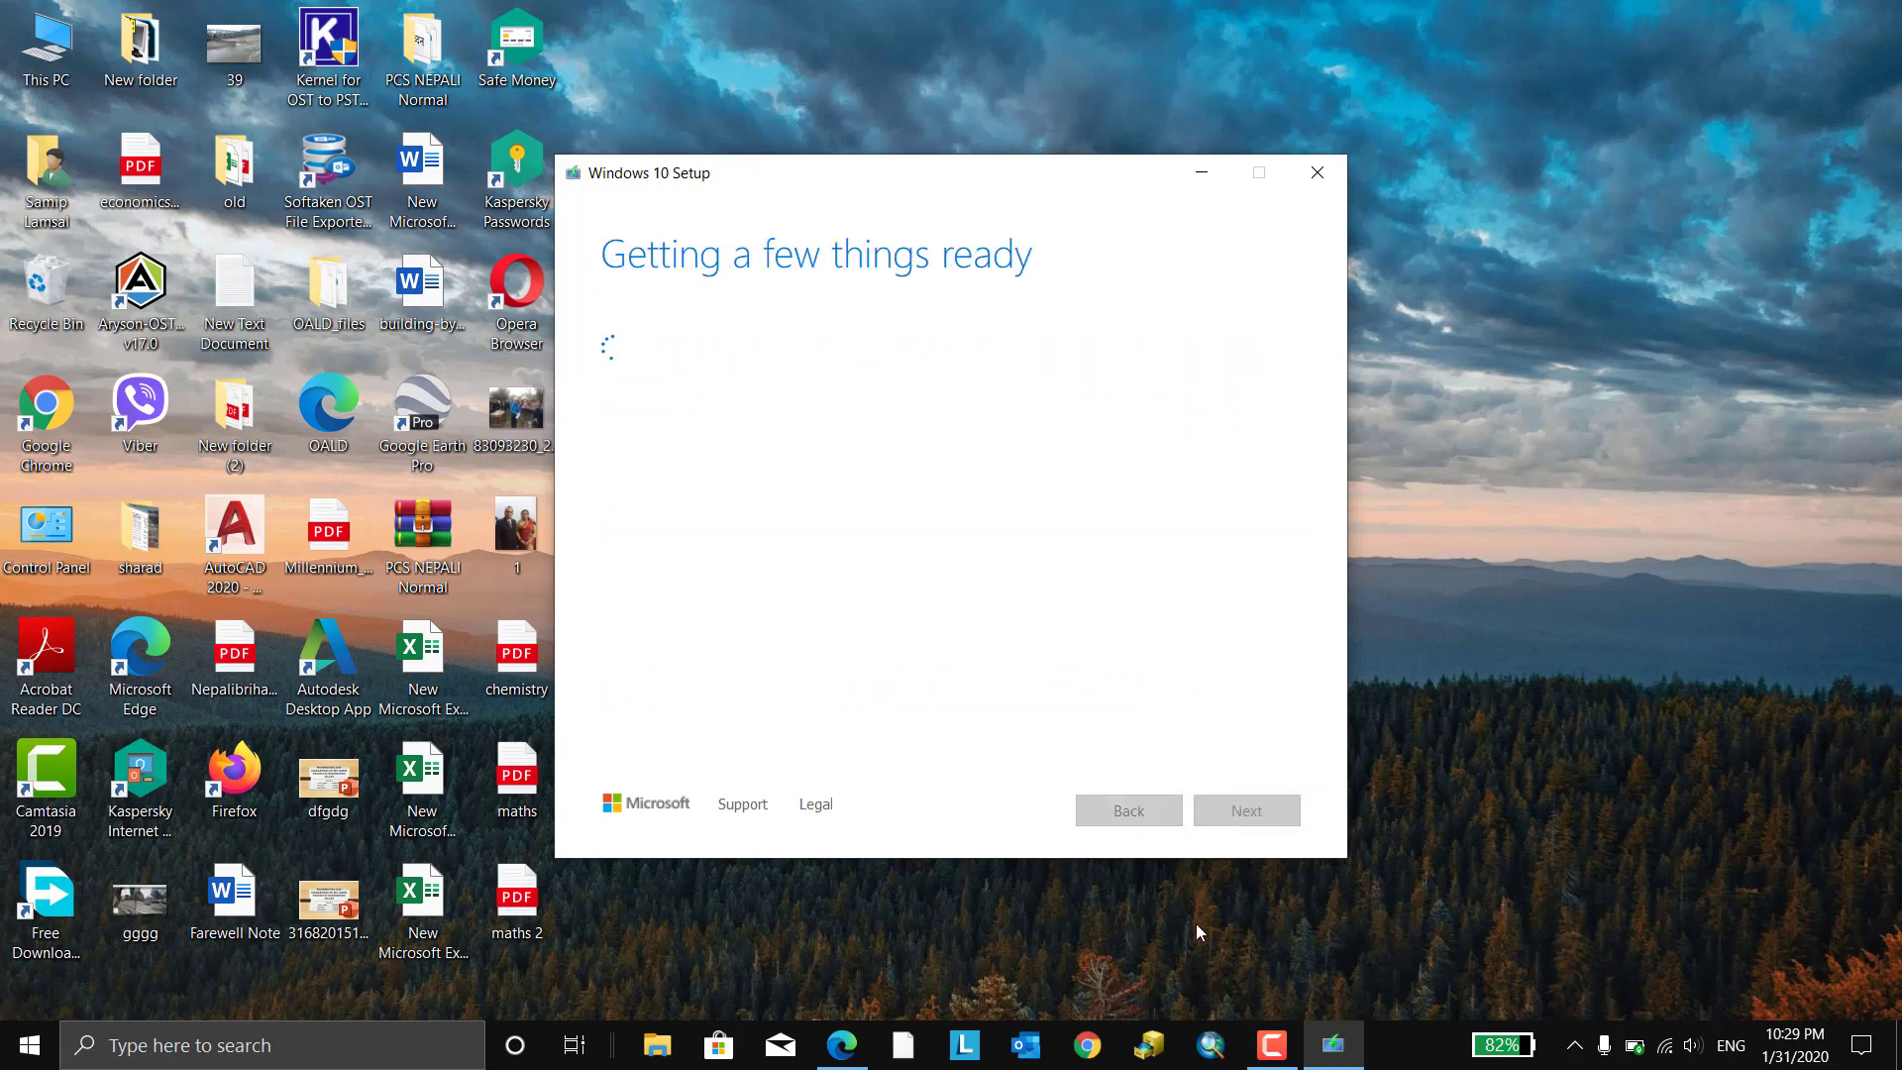
Choose to create installation media (USB flash drive, DVD, or ISO file) for another PC and continue
left_click(1271, 1043)
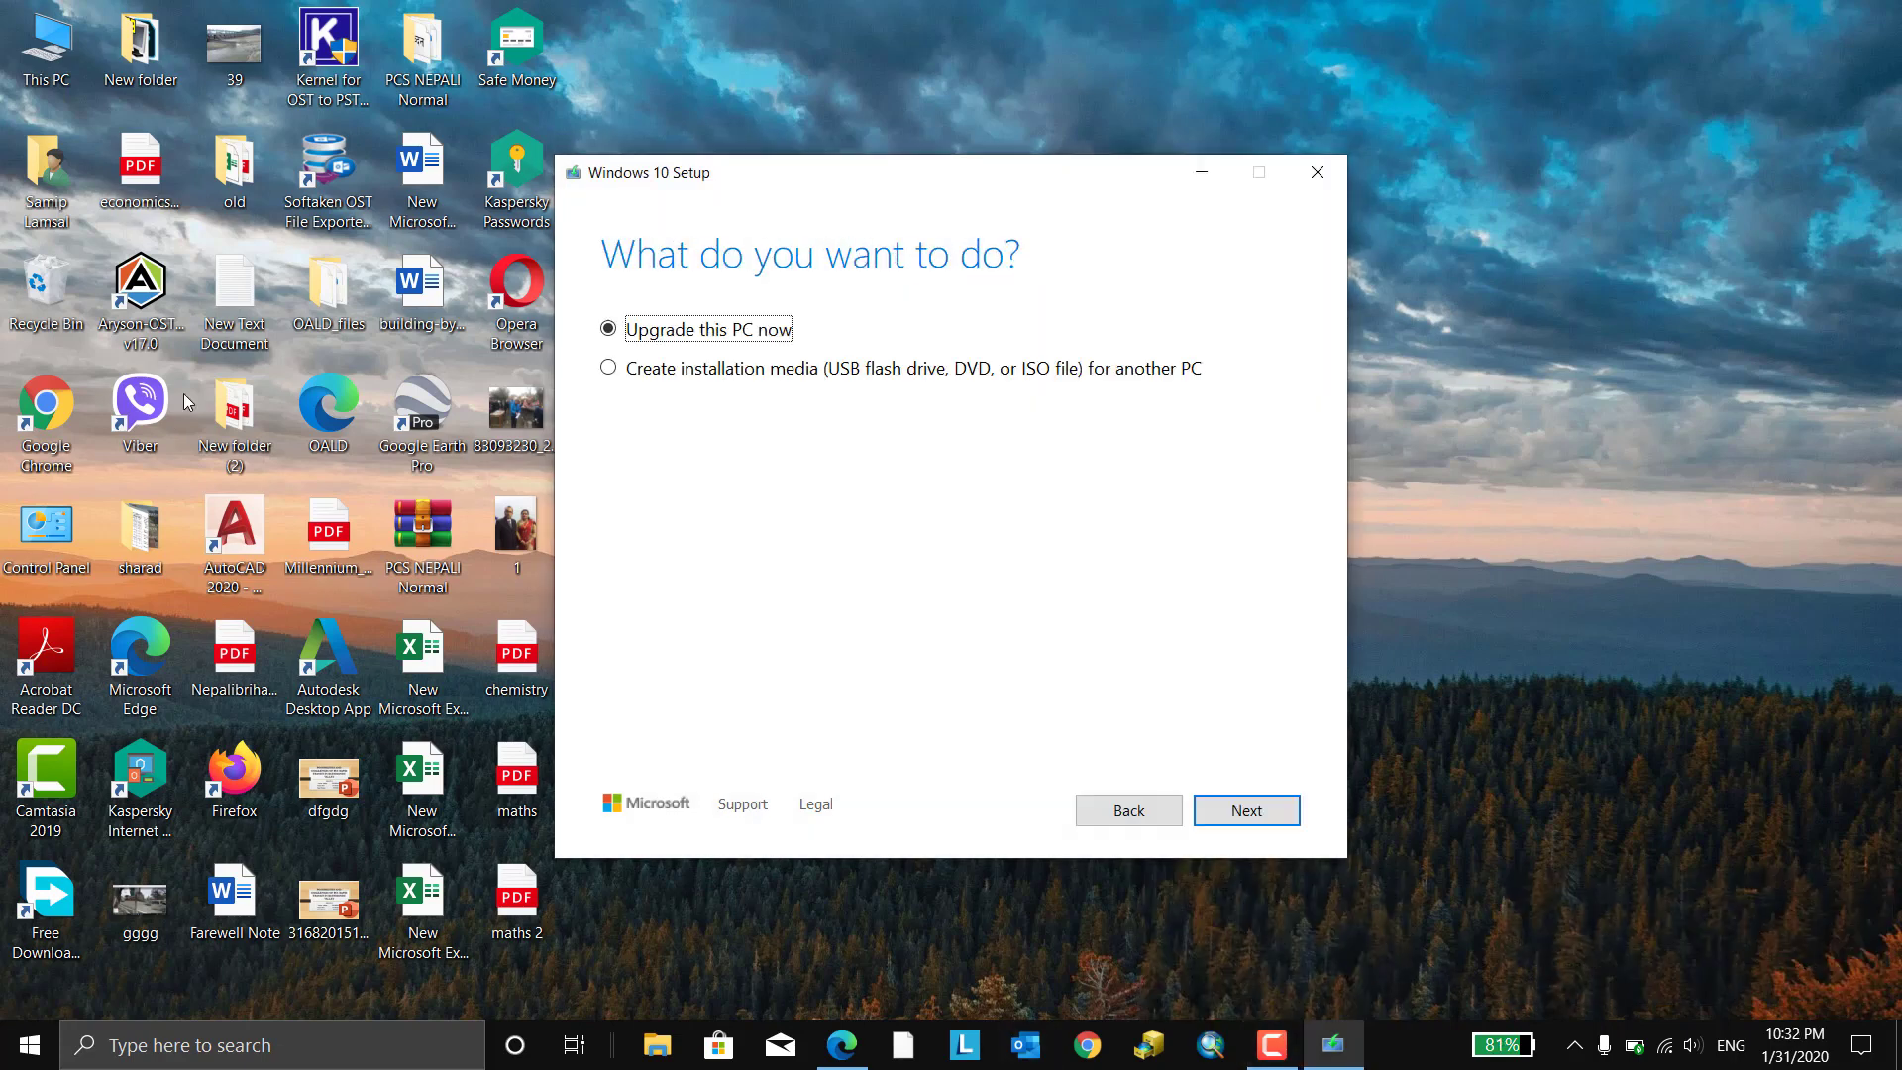
left_click(610, 369)
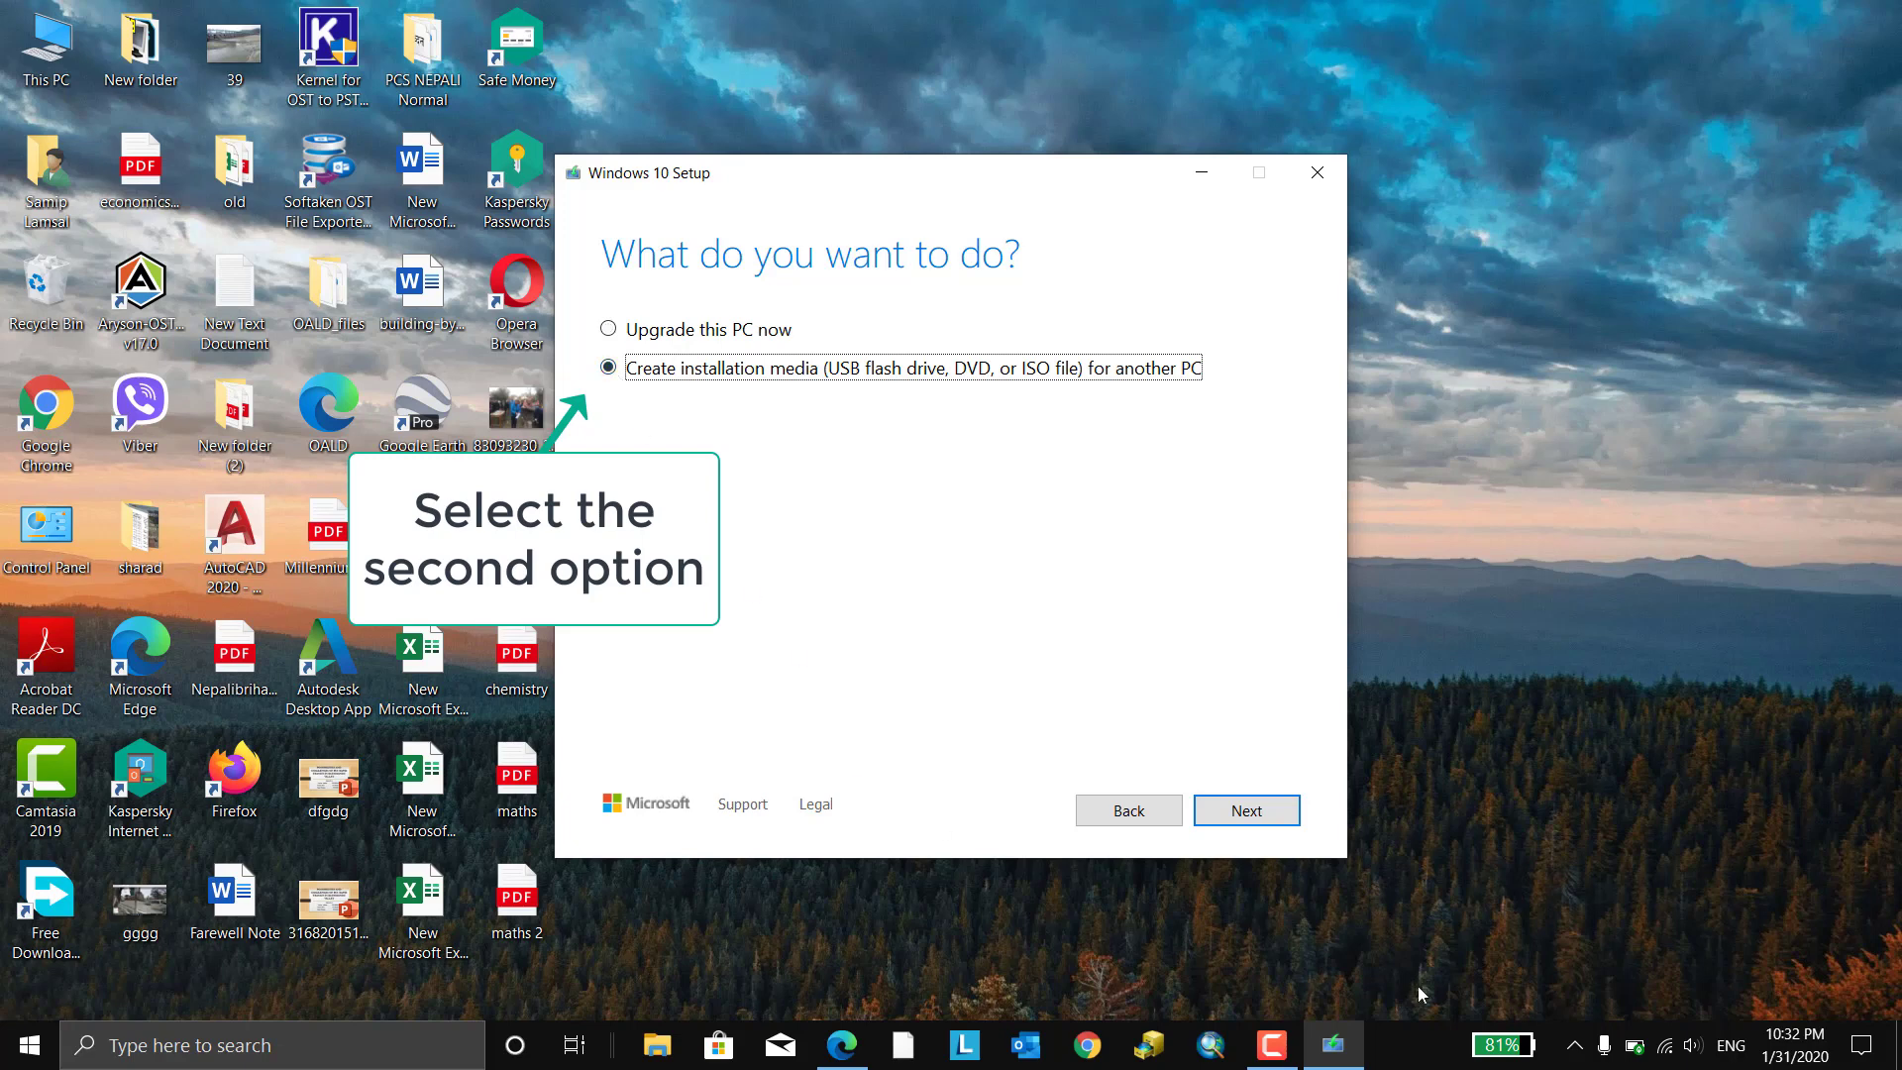
left_click(1263, 808)
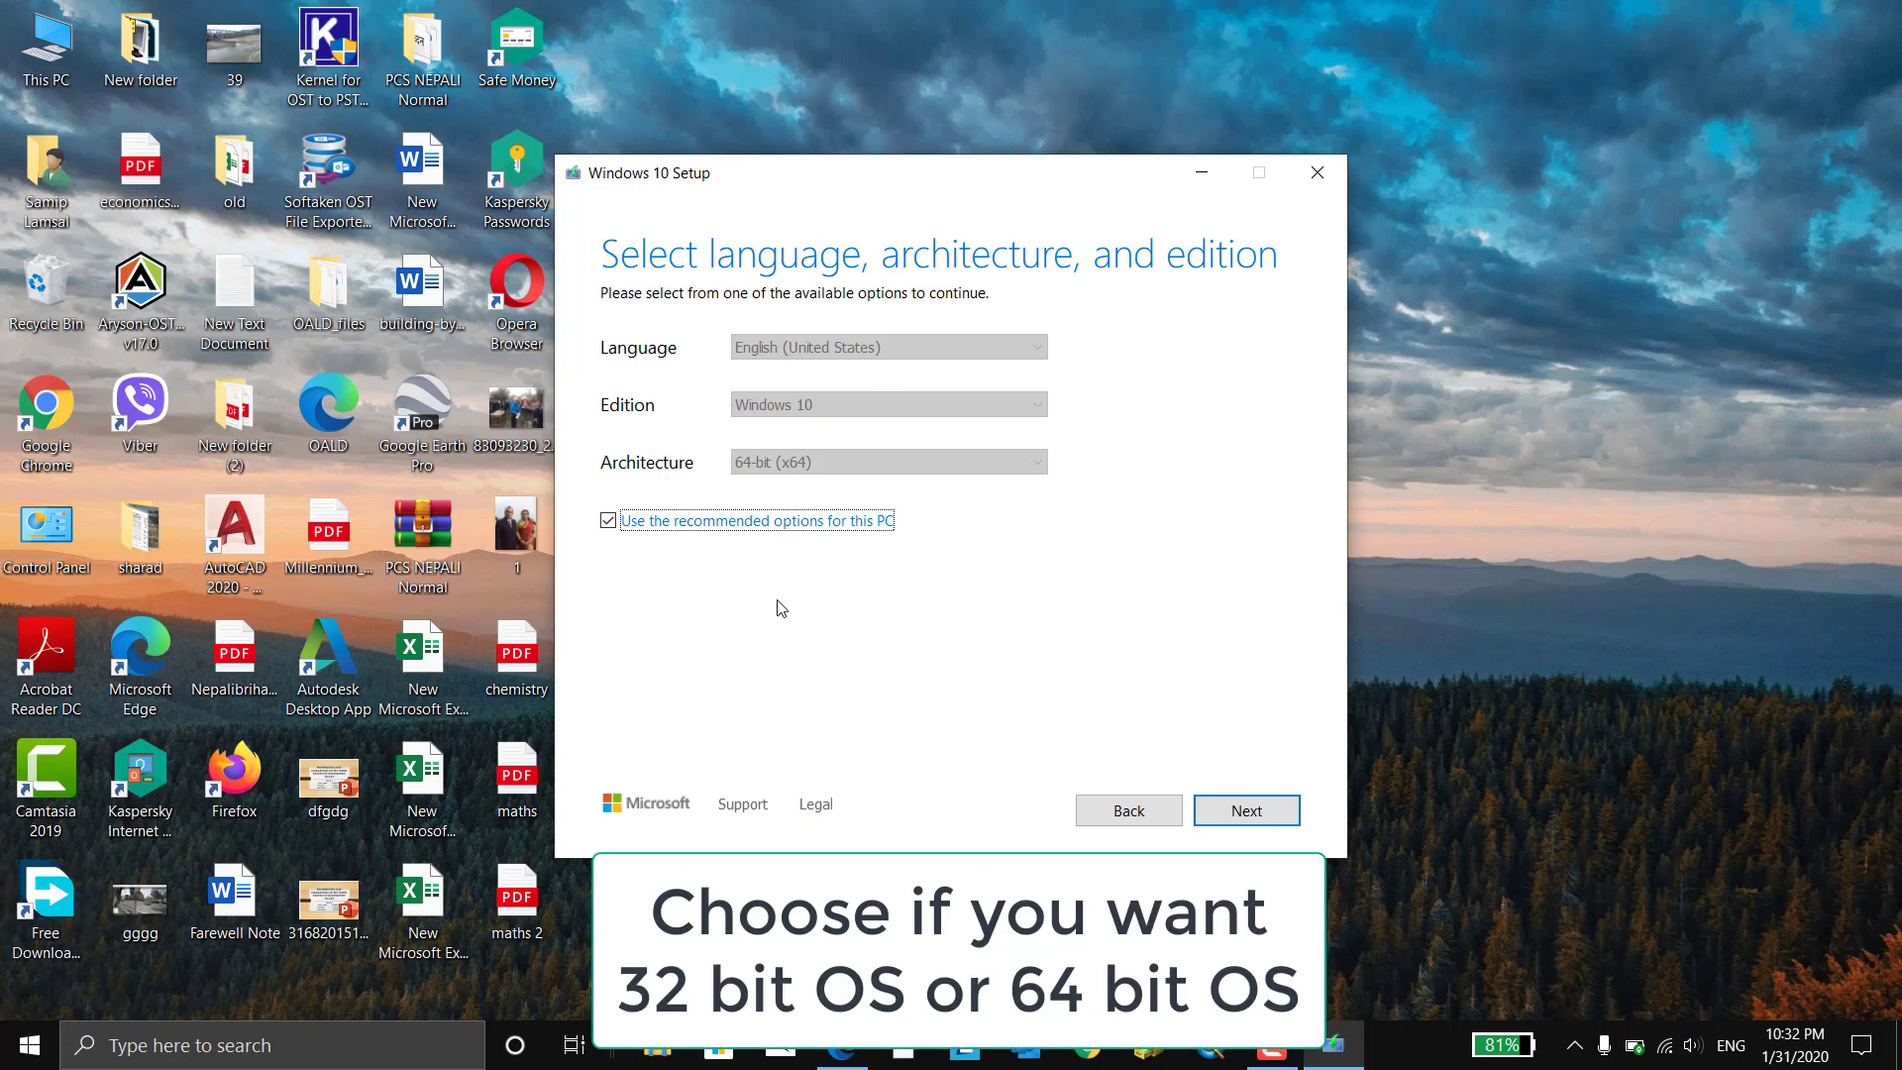
Turn off the recommended options, choose the Windows 10 edition with 64-bit (x64) architecture, and continue
left_click(813, 520)
left_click(924, 400)
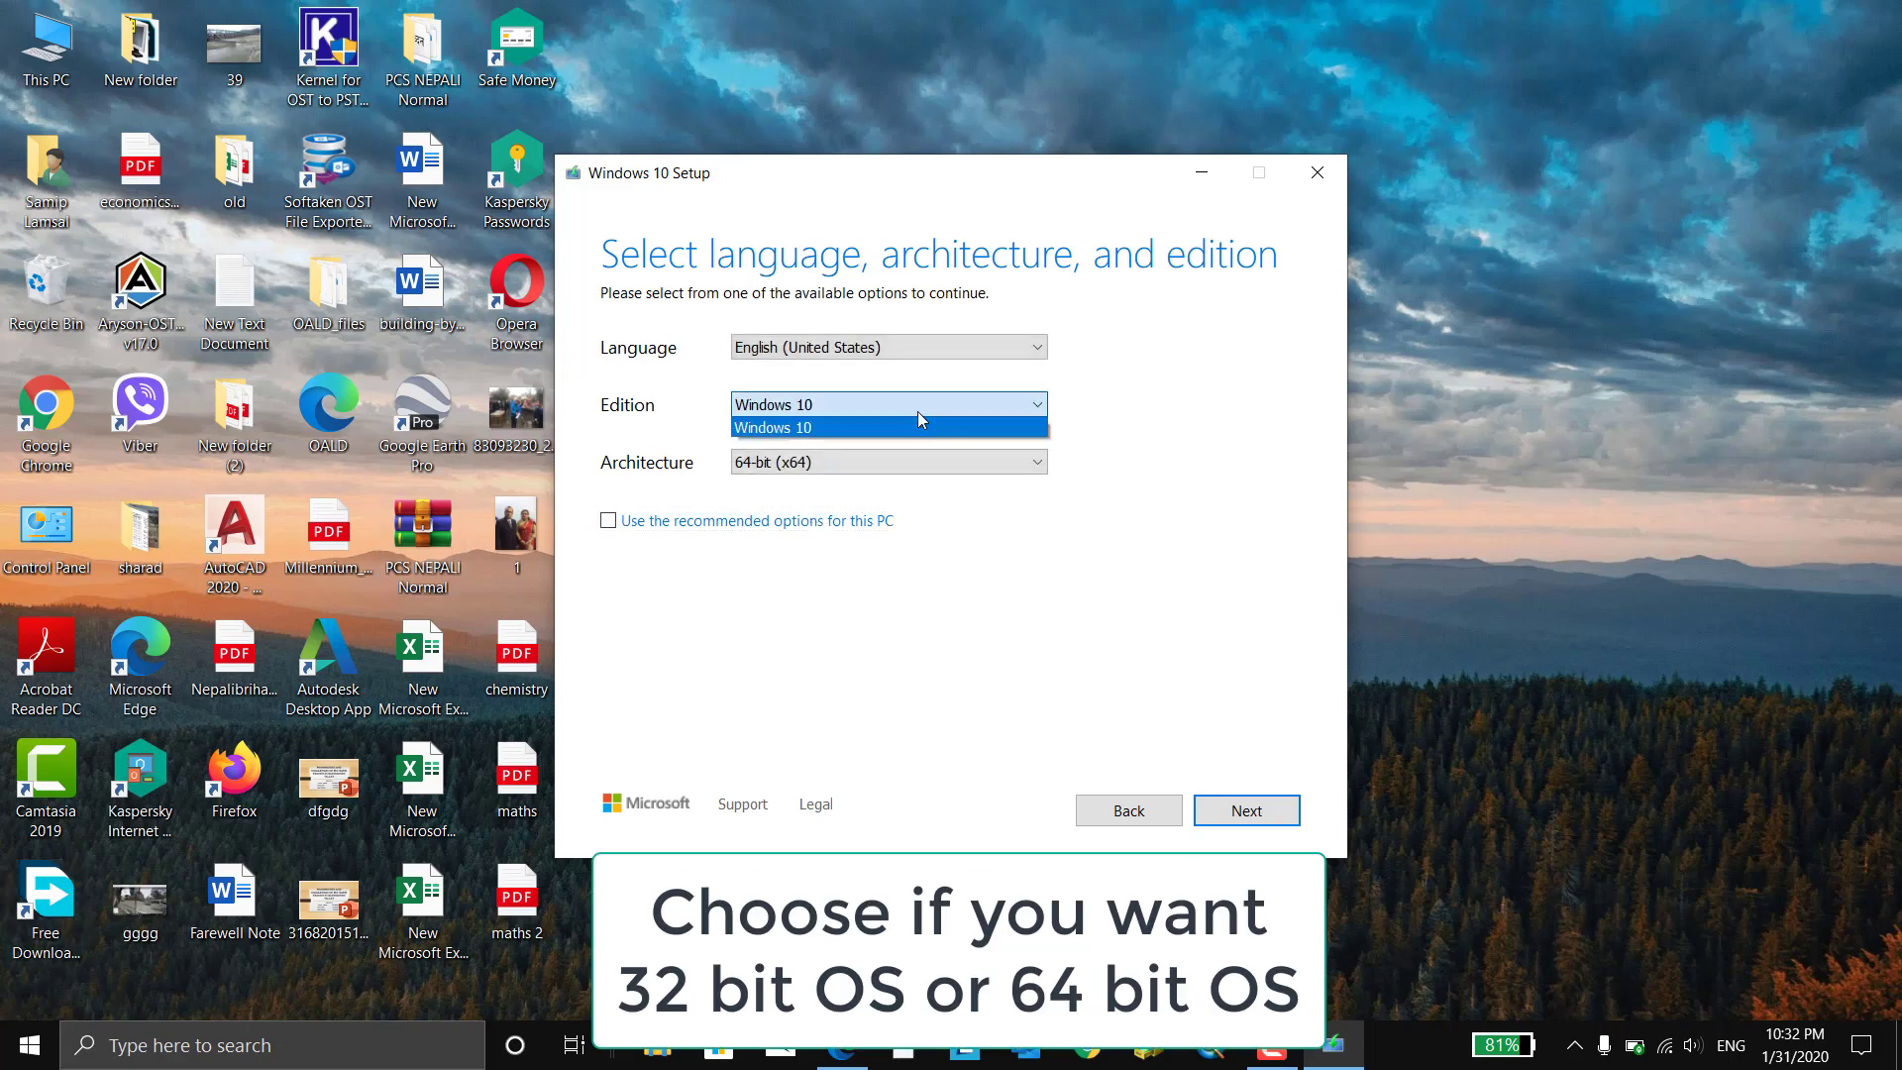
left_click(917, 424)
left_click(899, 462)
left_click(903, 501)
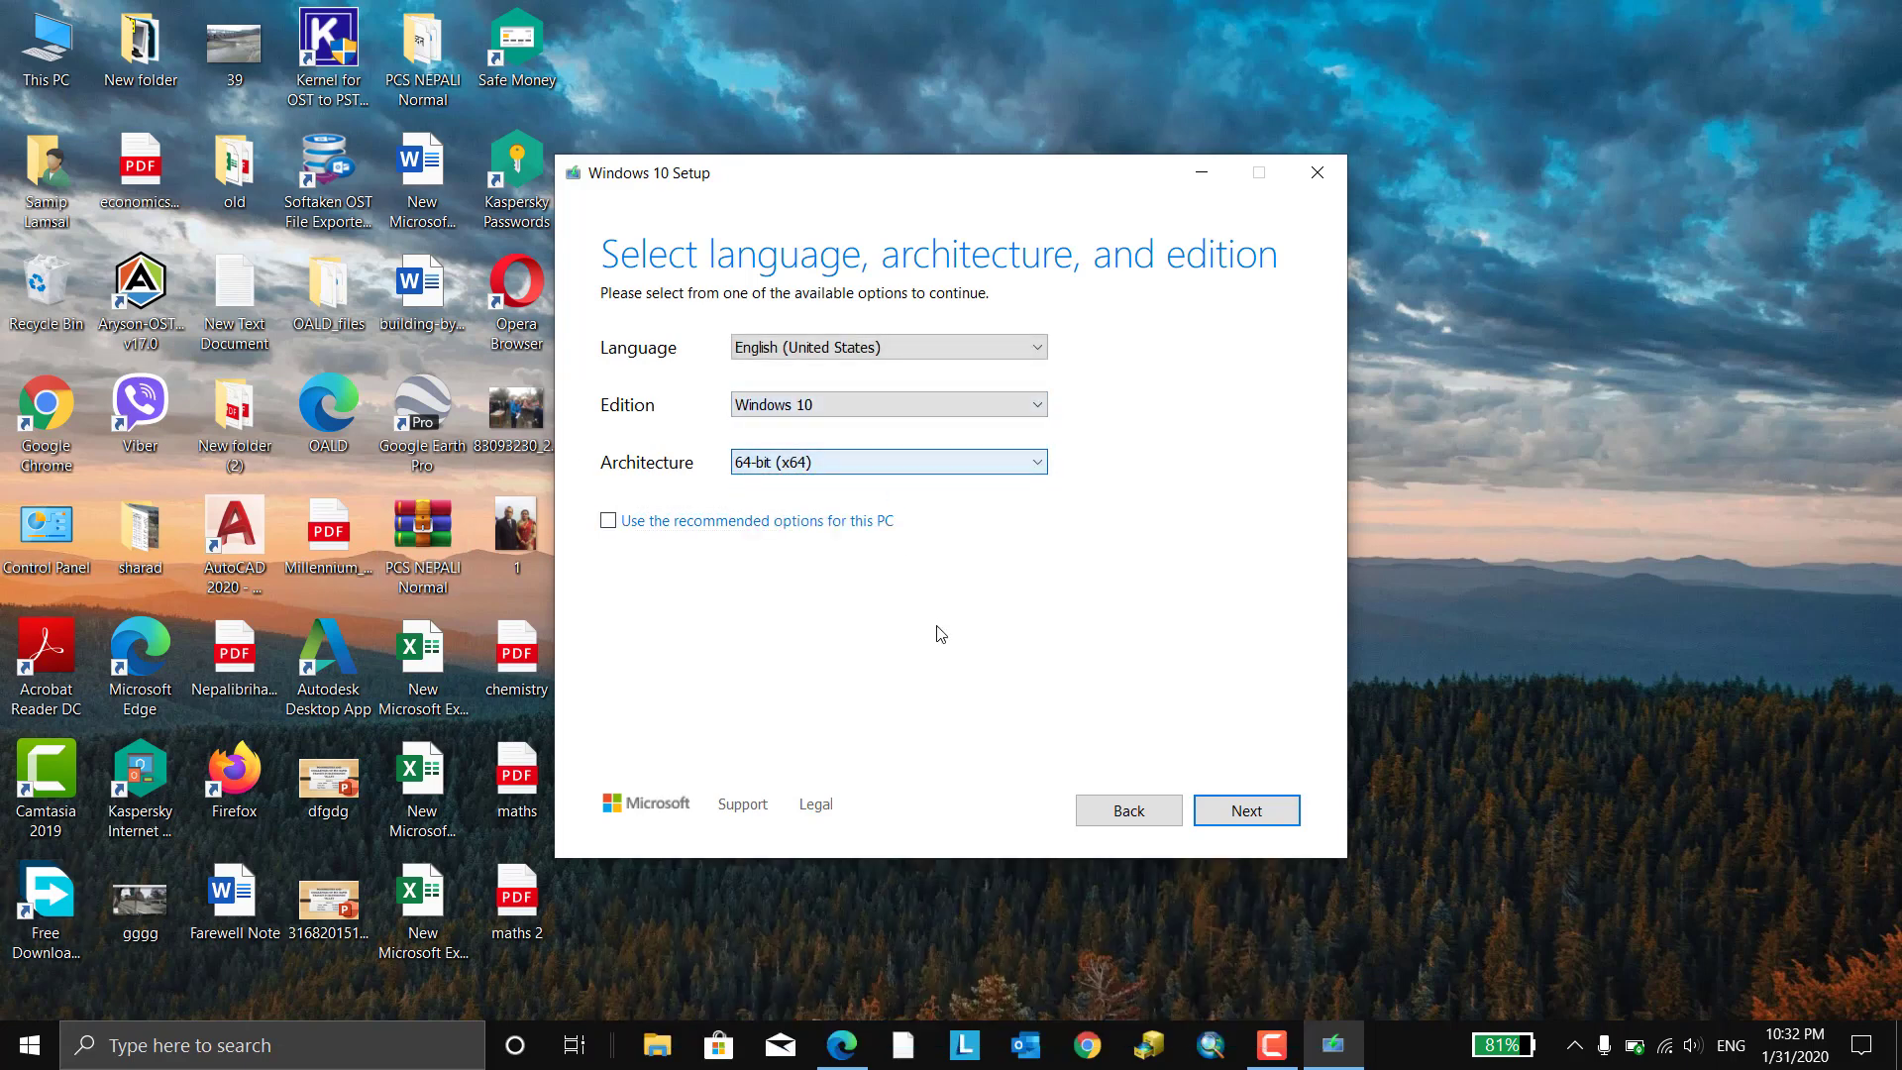
left_click(1238, 815)
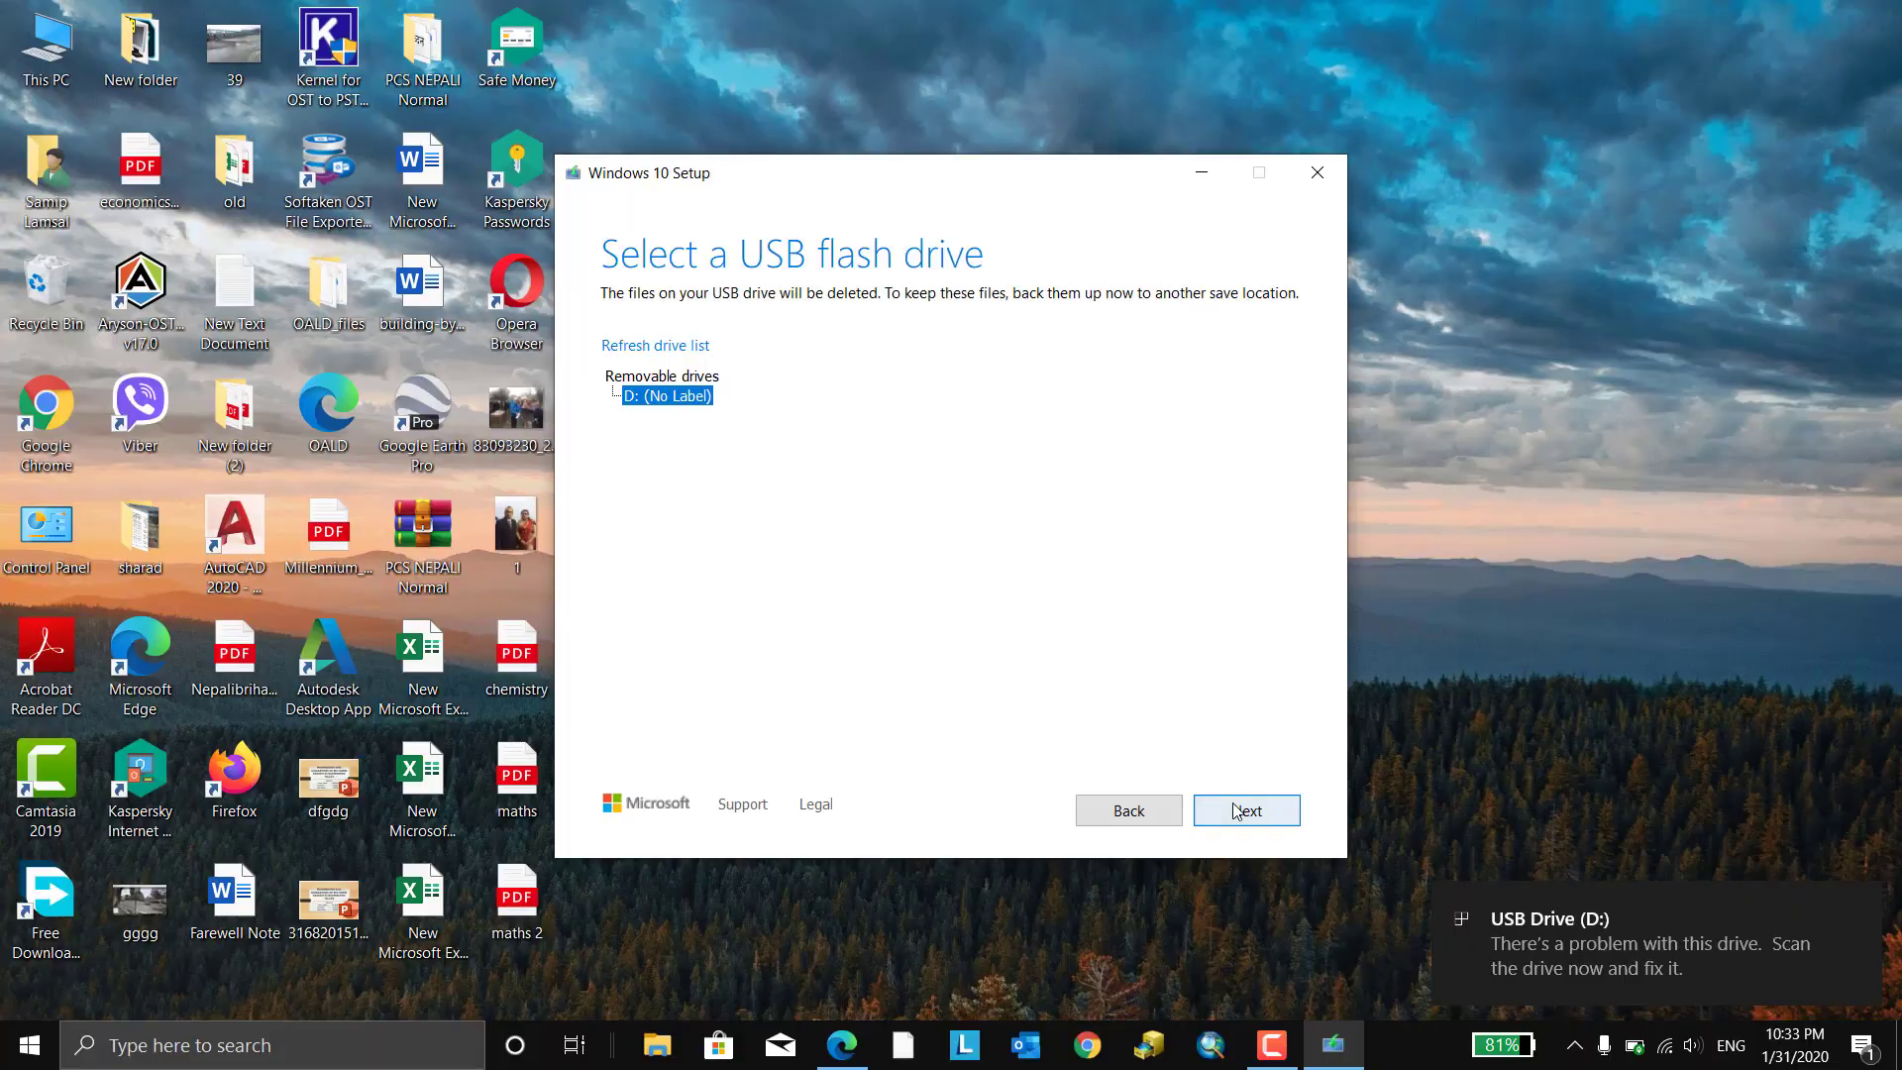
Confirm removable drive D: as the USB flash drive and start the Windows 10 download
left_click(1216, 807)
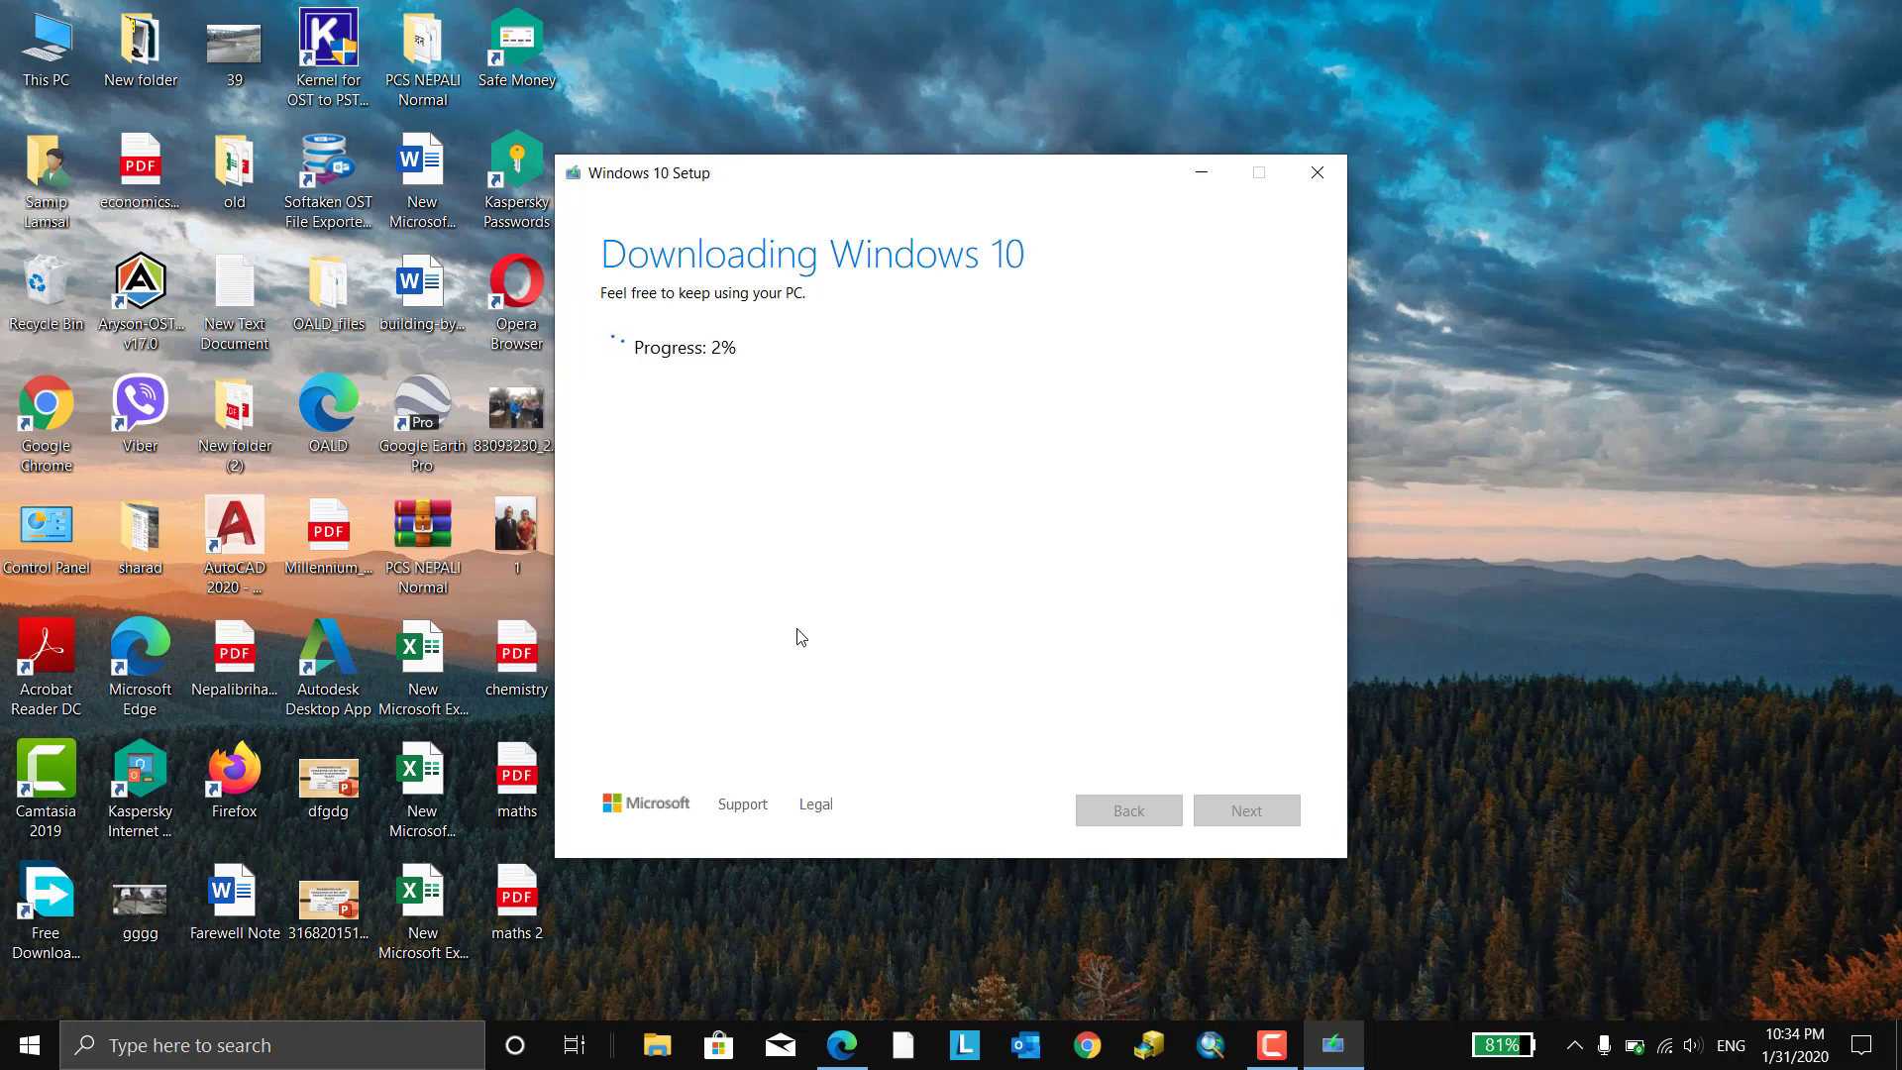
left_click(1272, 1046)
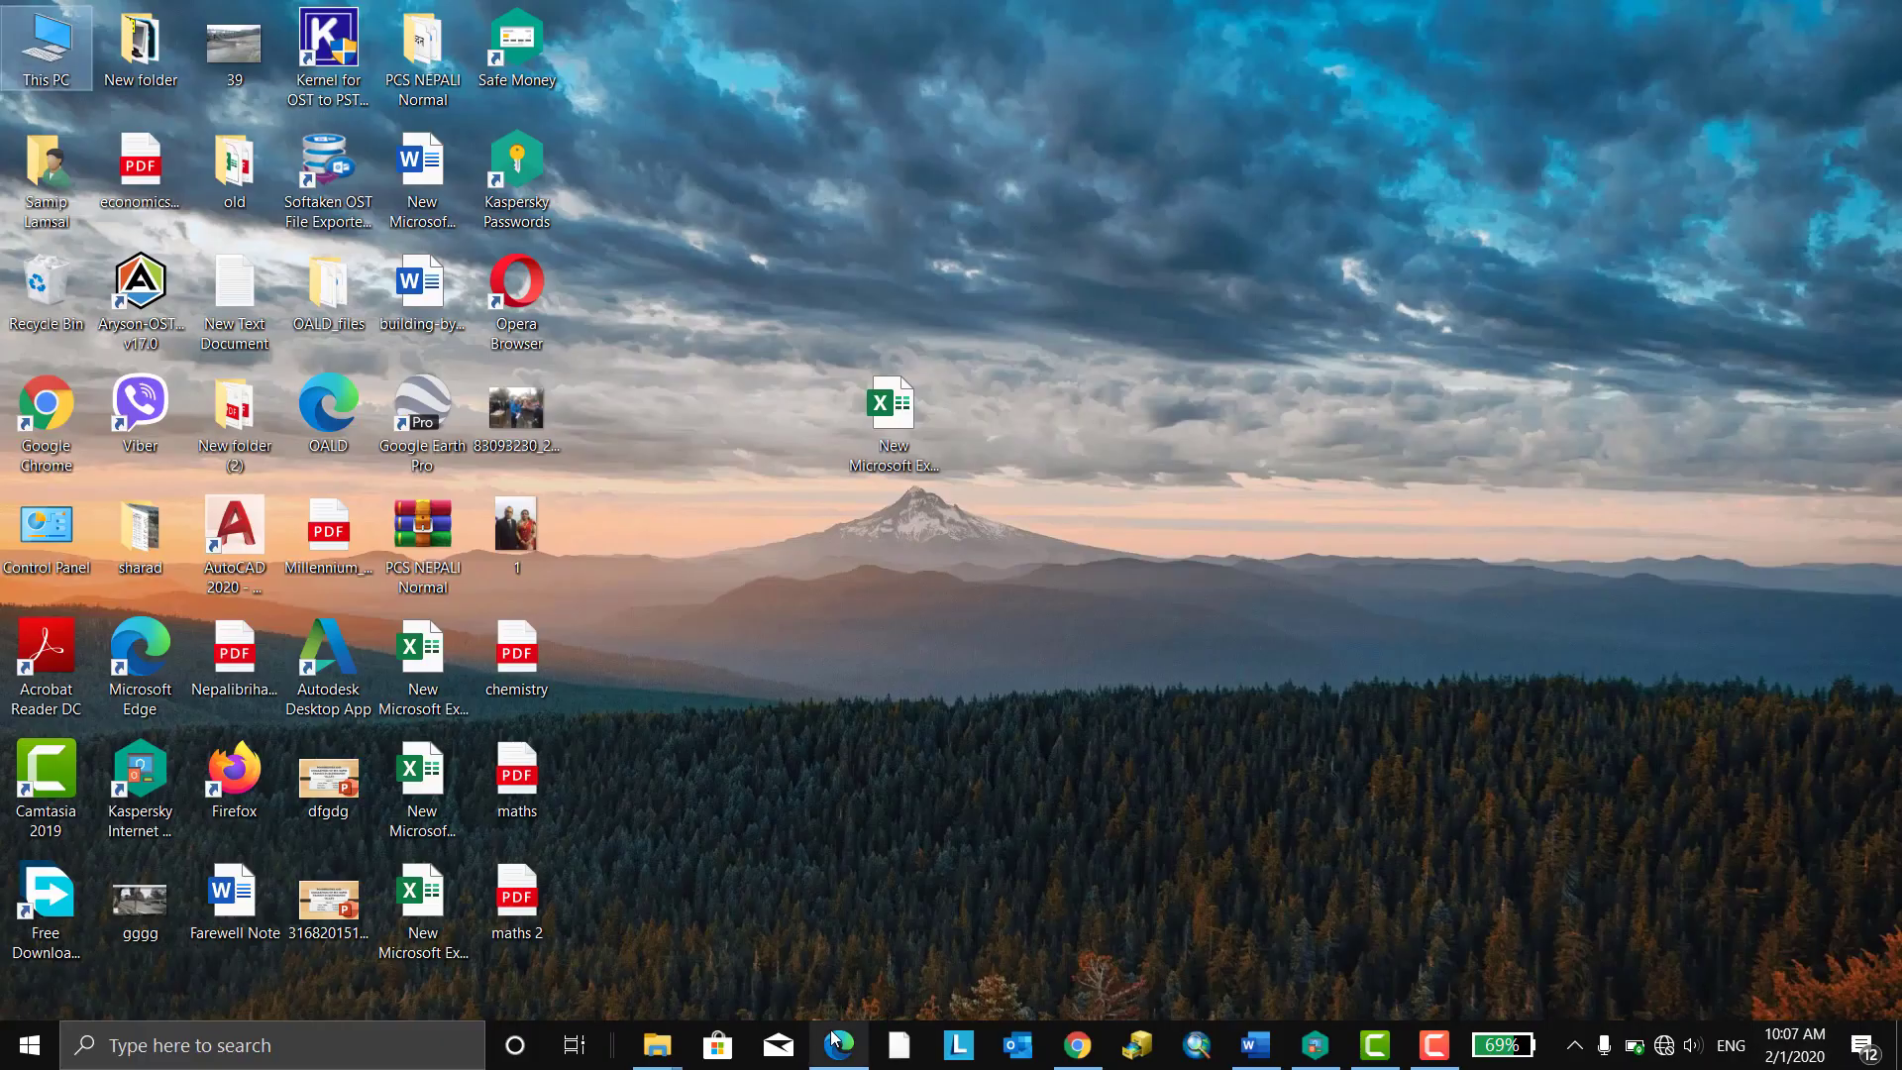
Switch to Microsoft Edge, search the web for "rufus" and open the rufus.ie site
left_click(837, 1043)
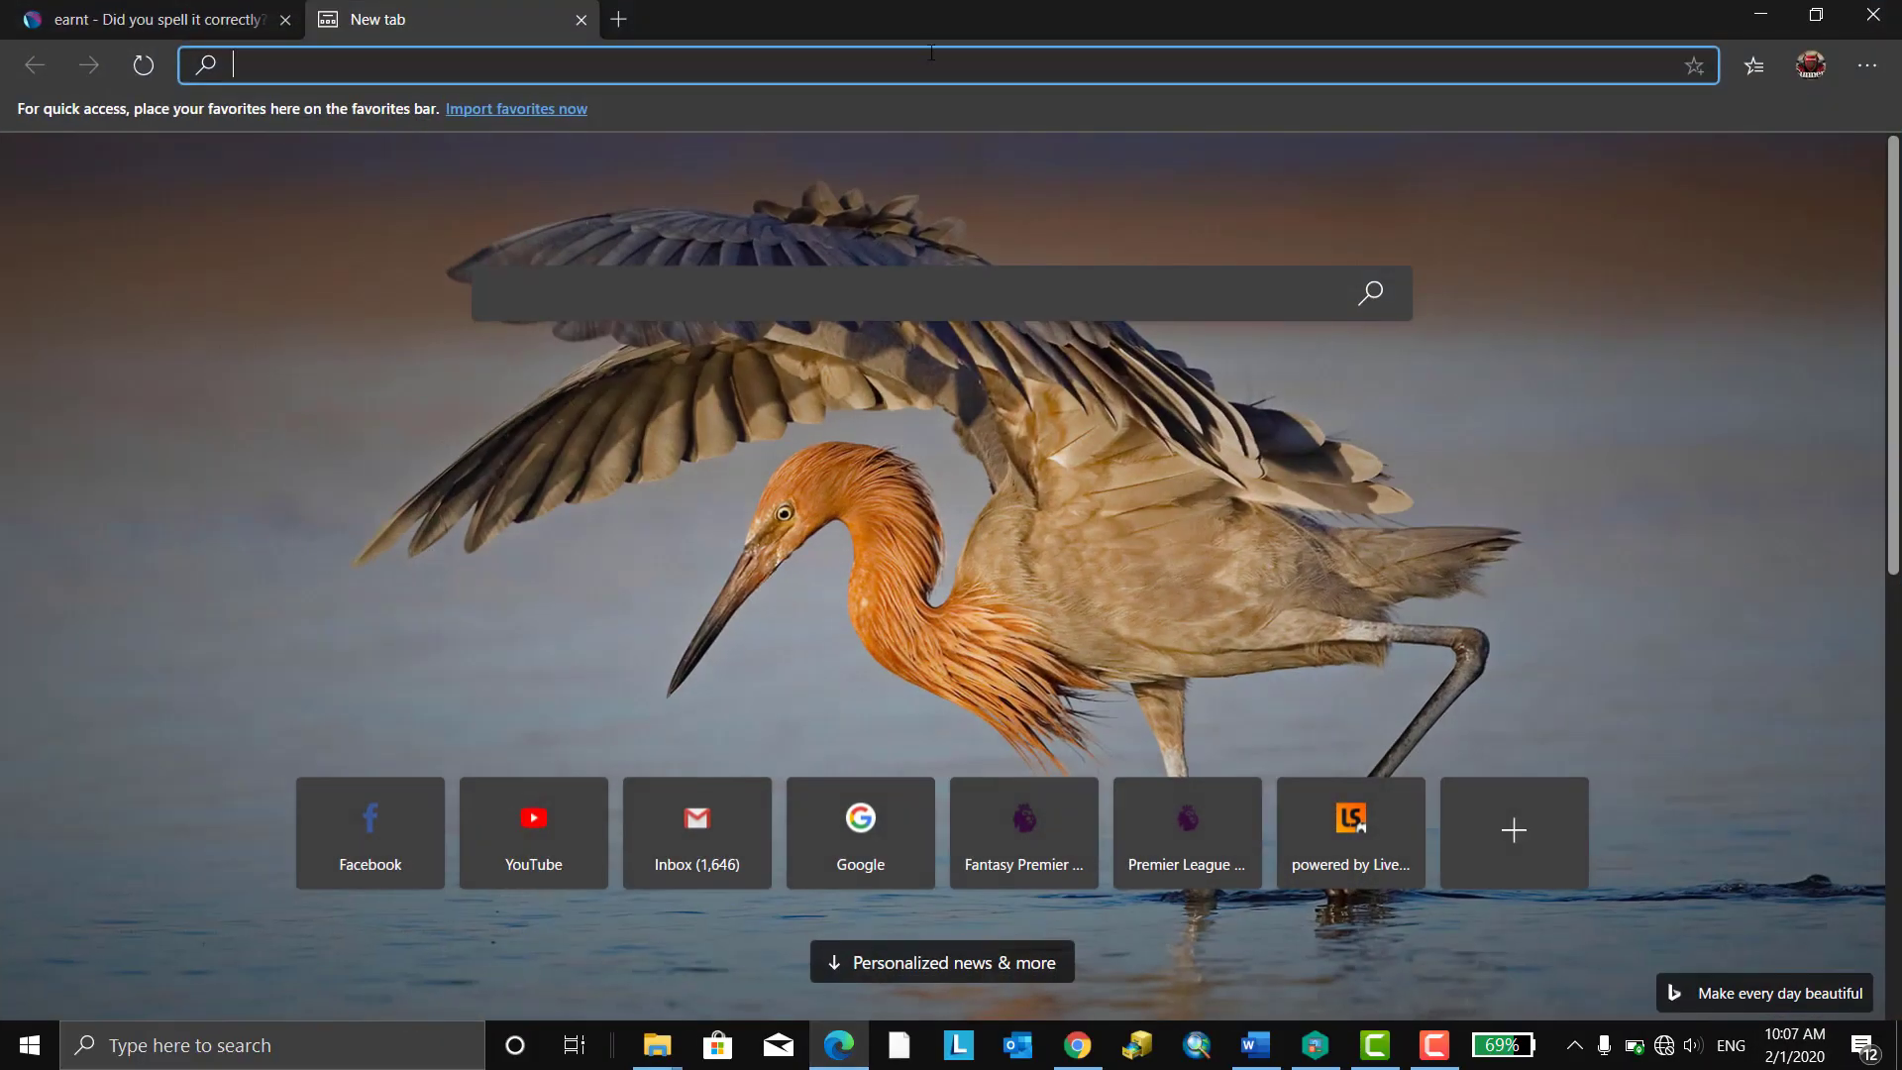
type("rufus")
key("Return")
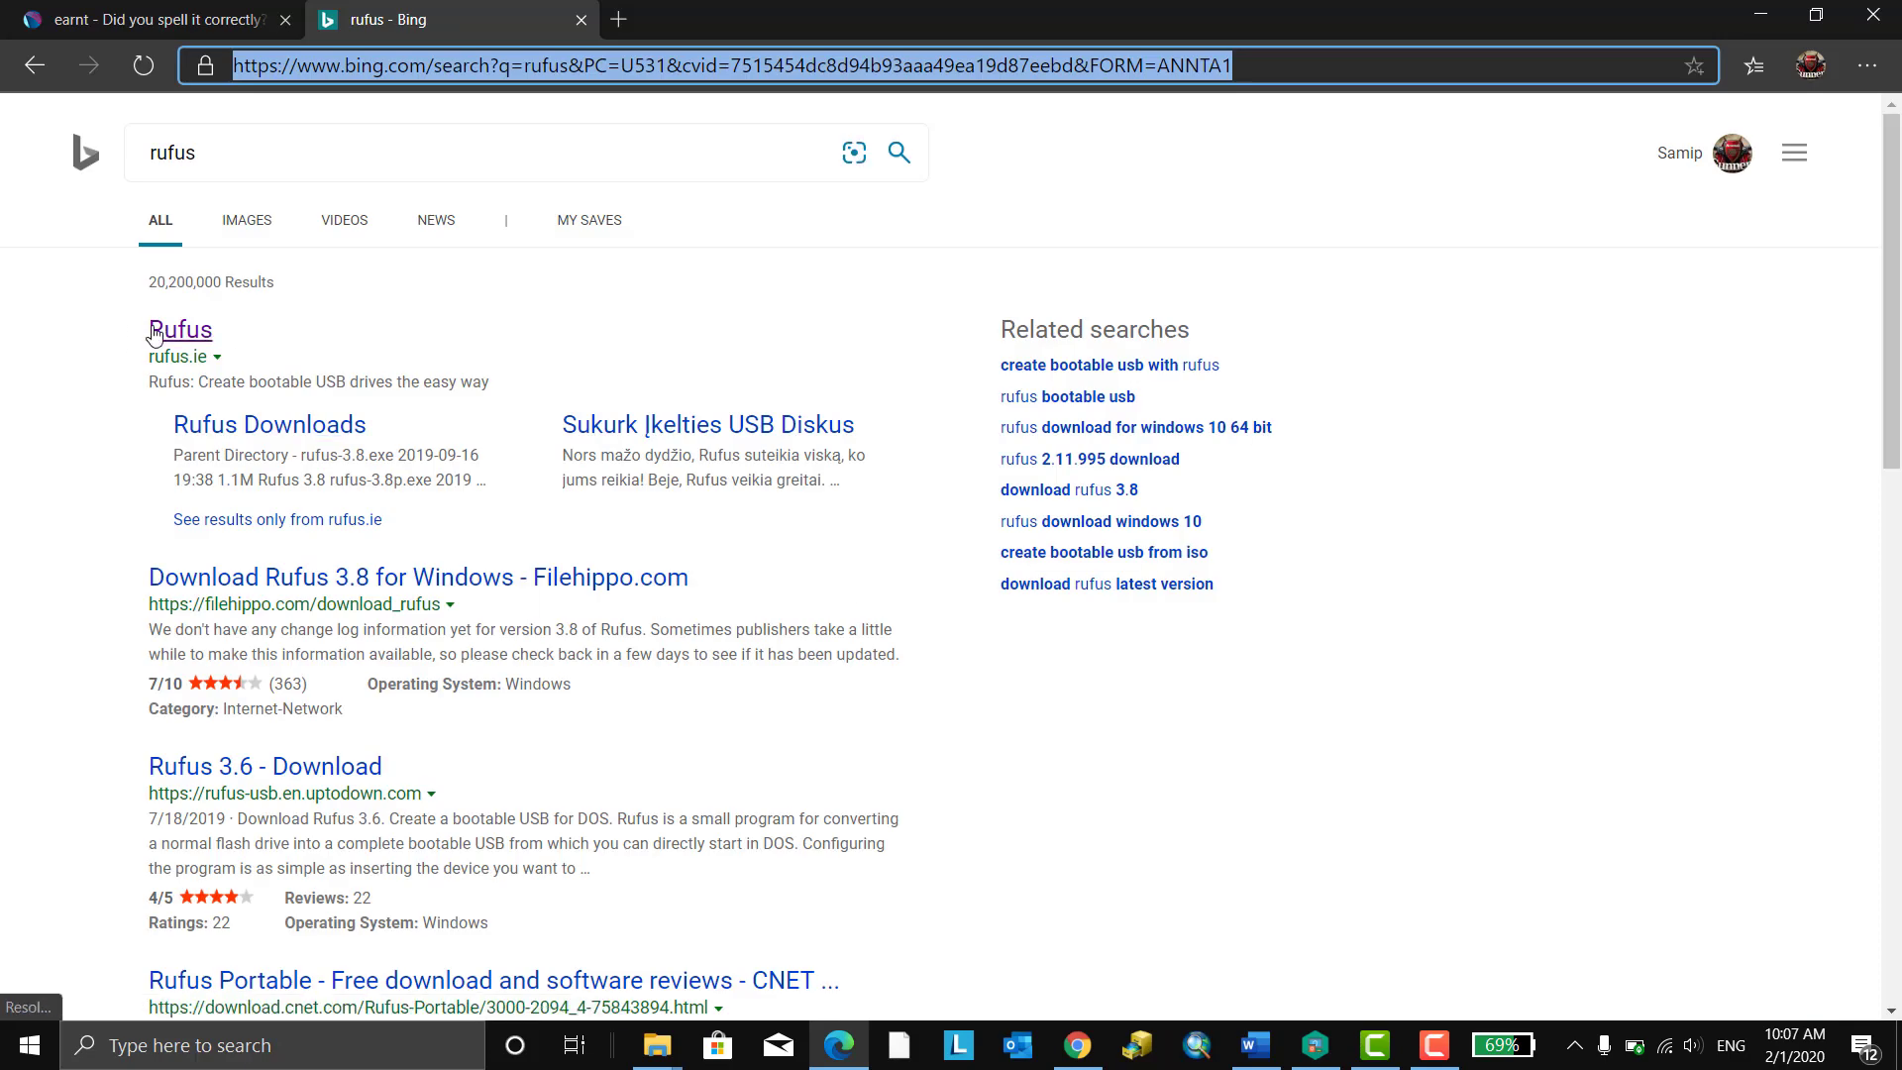
left_click(180, 330)
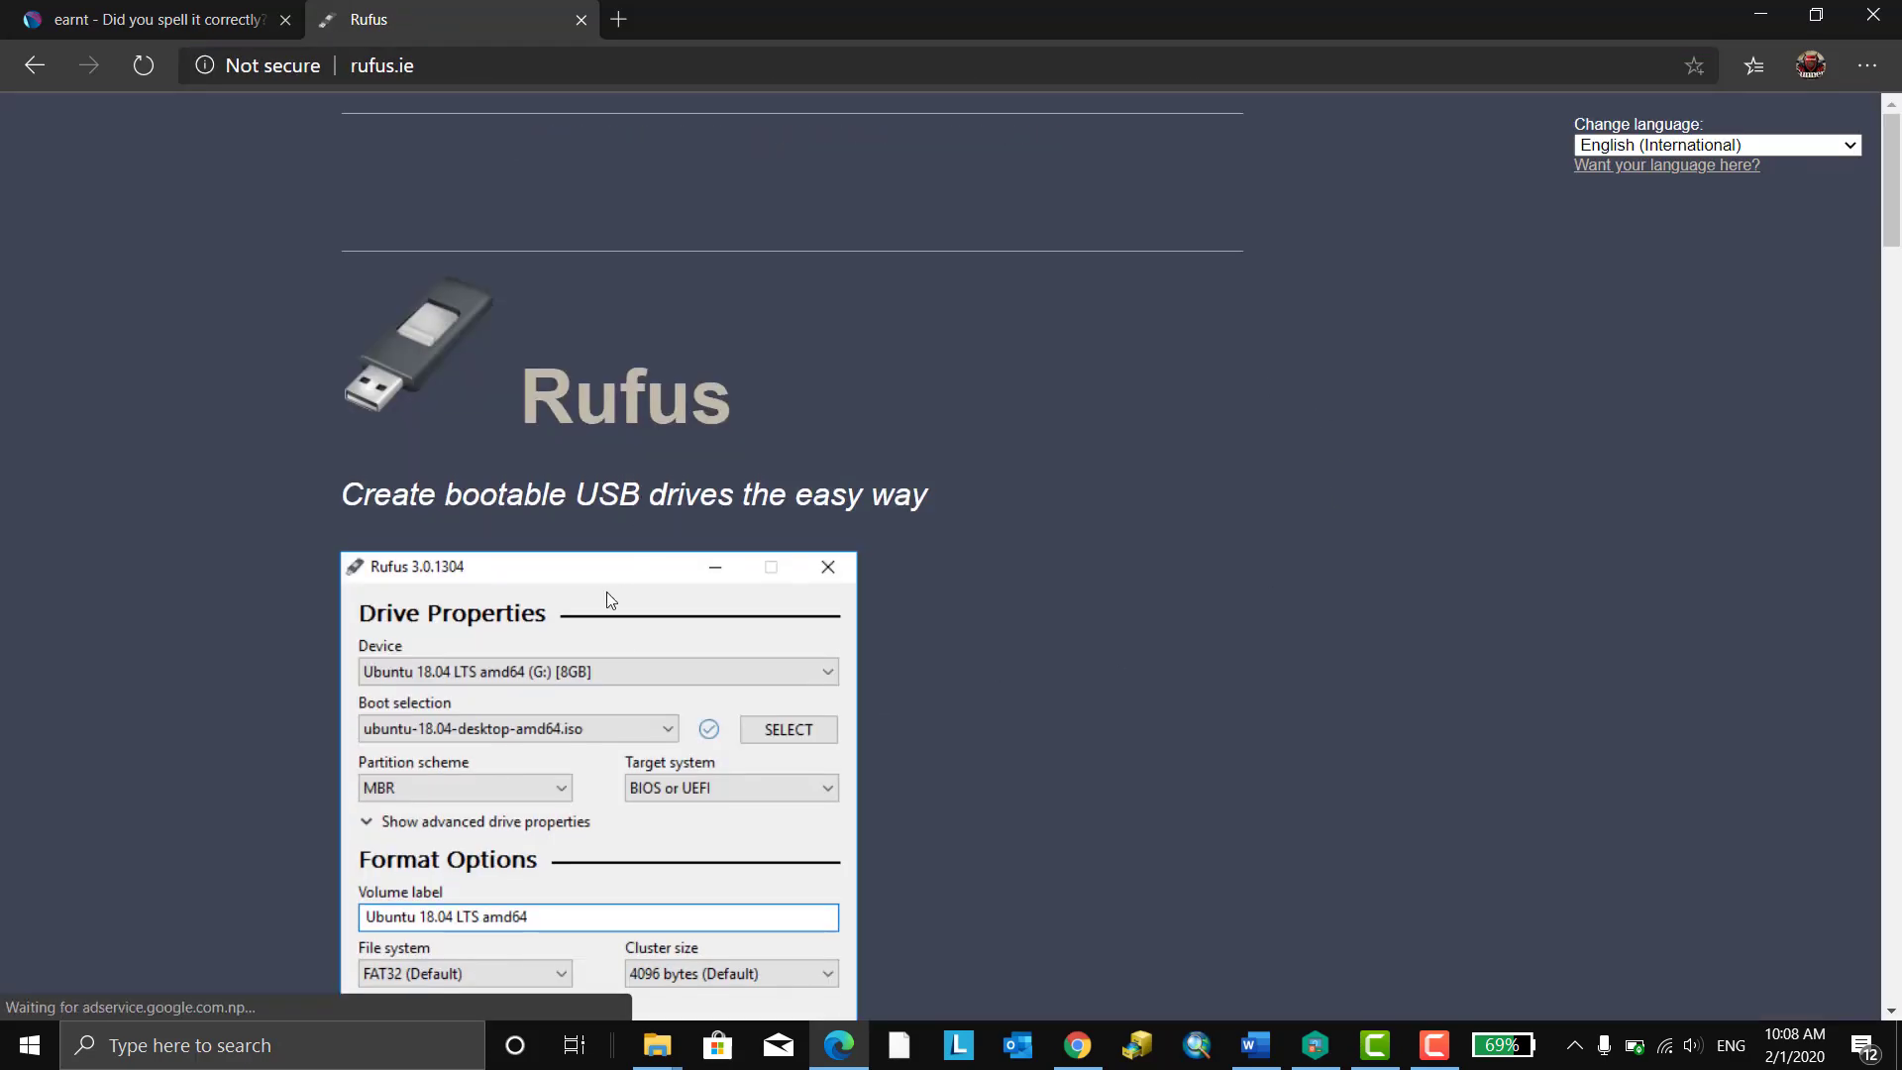
Download Rufus 3.8 from the site's Download section
scroll(486, 398, "down", 9)
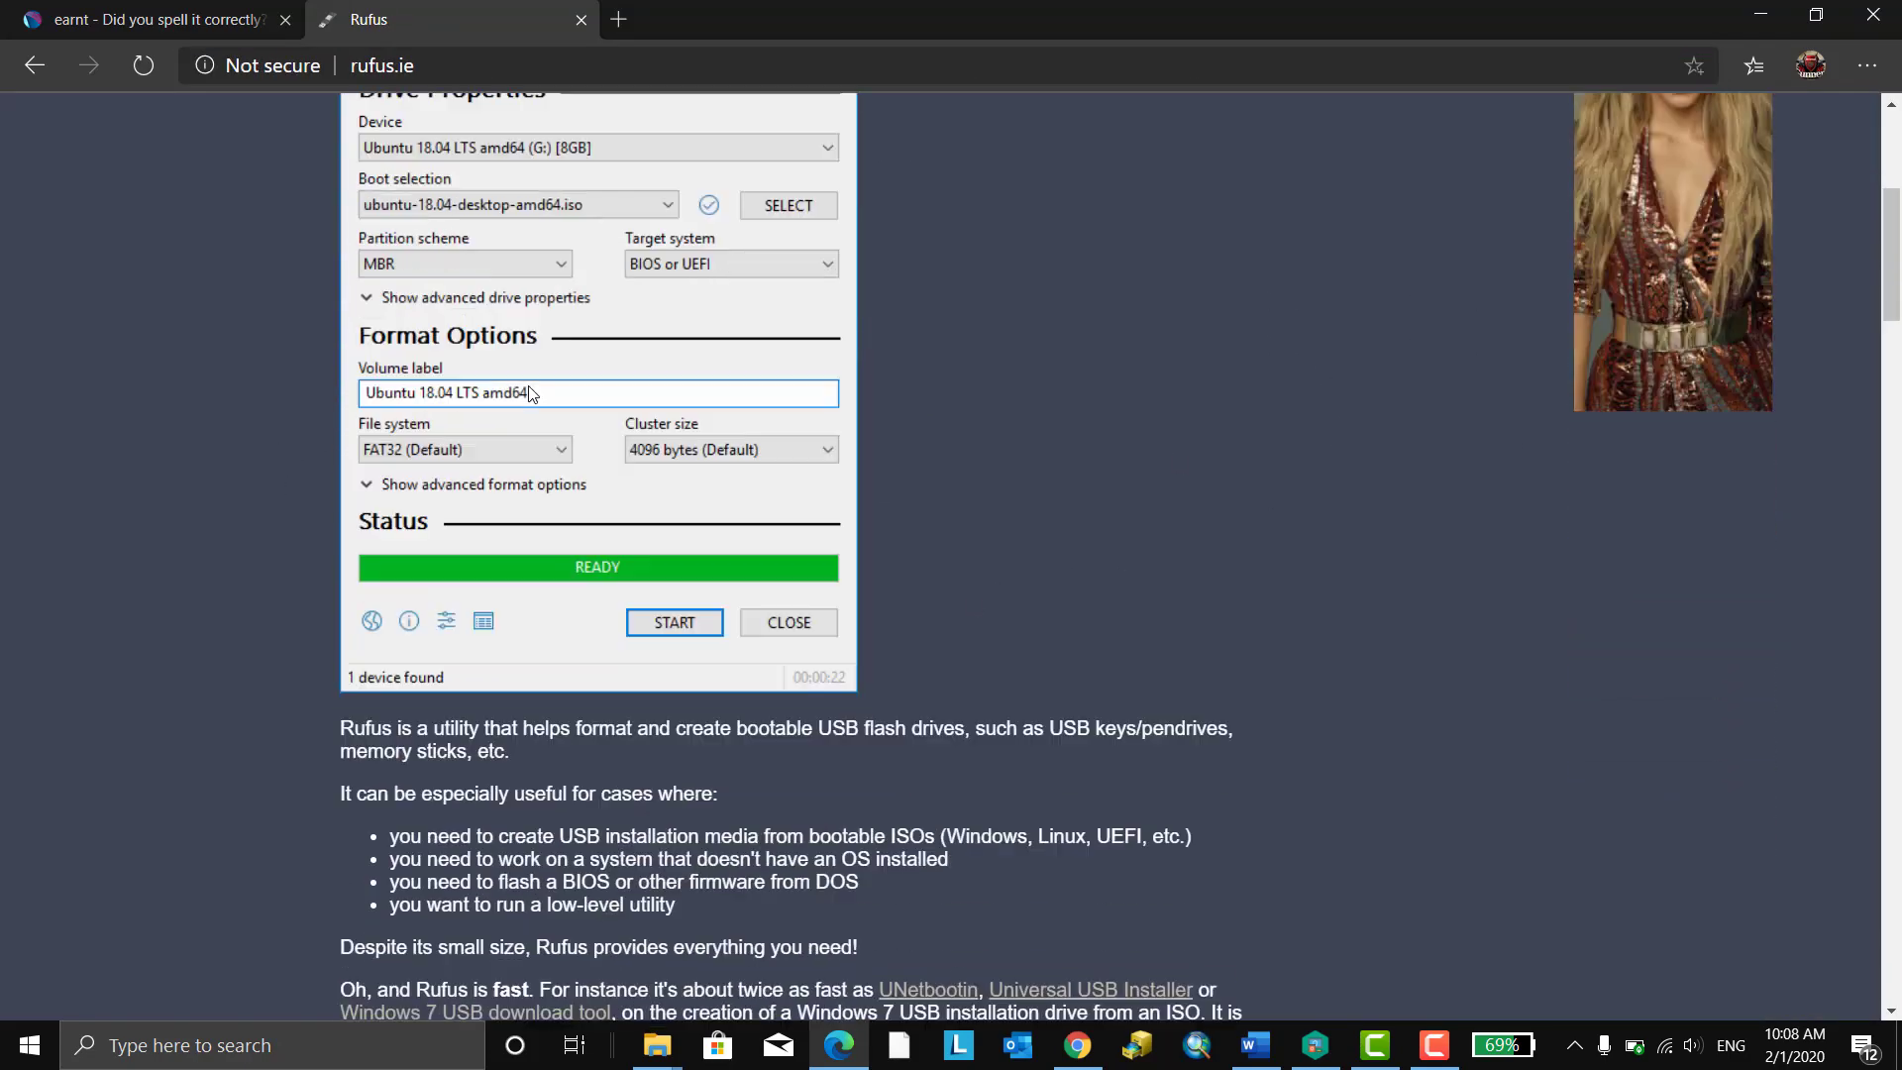
scroll(689, 577, "down", 4)
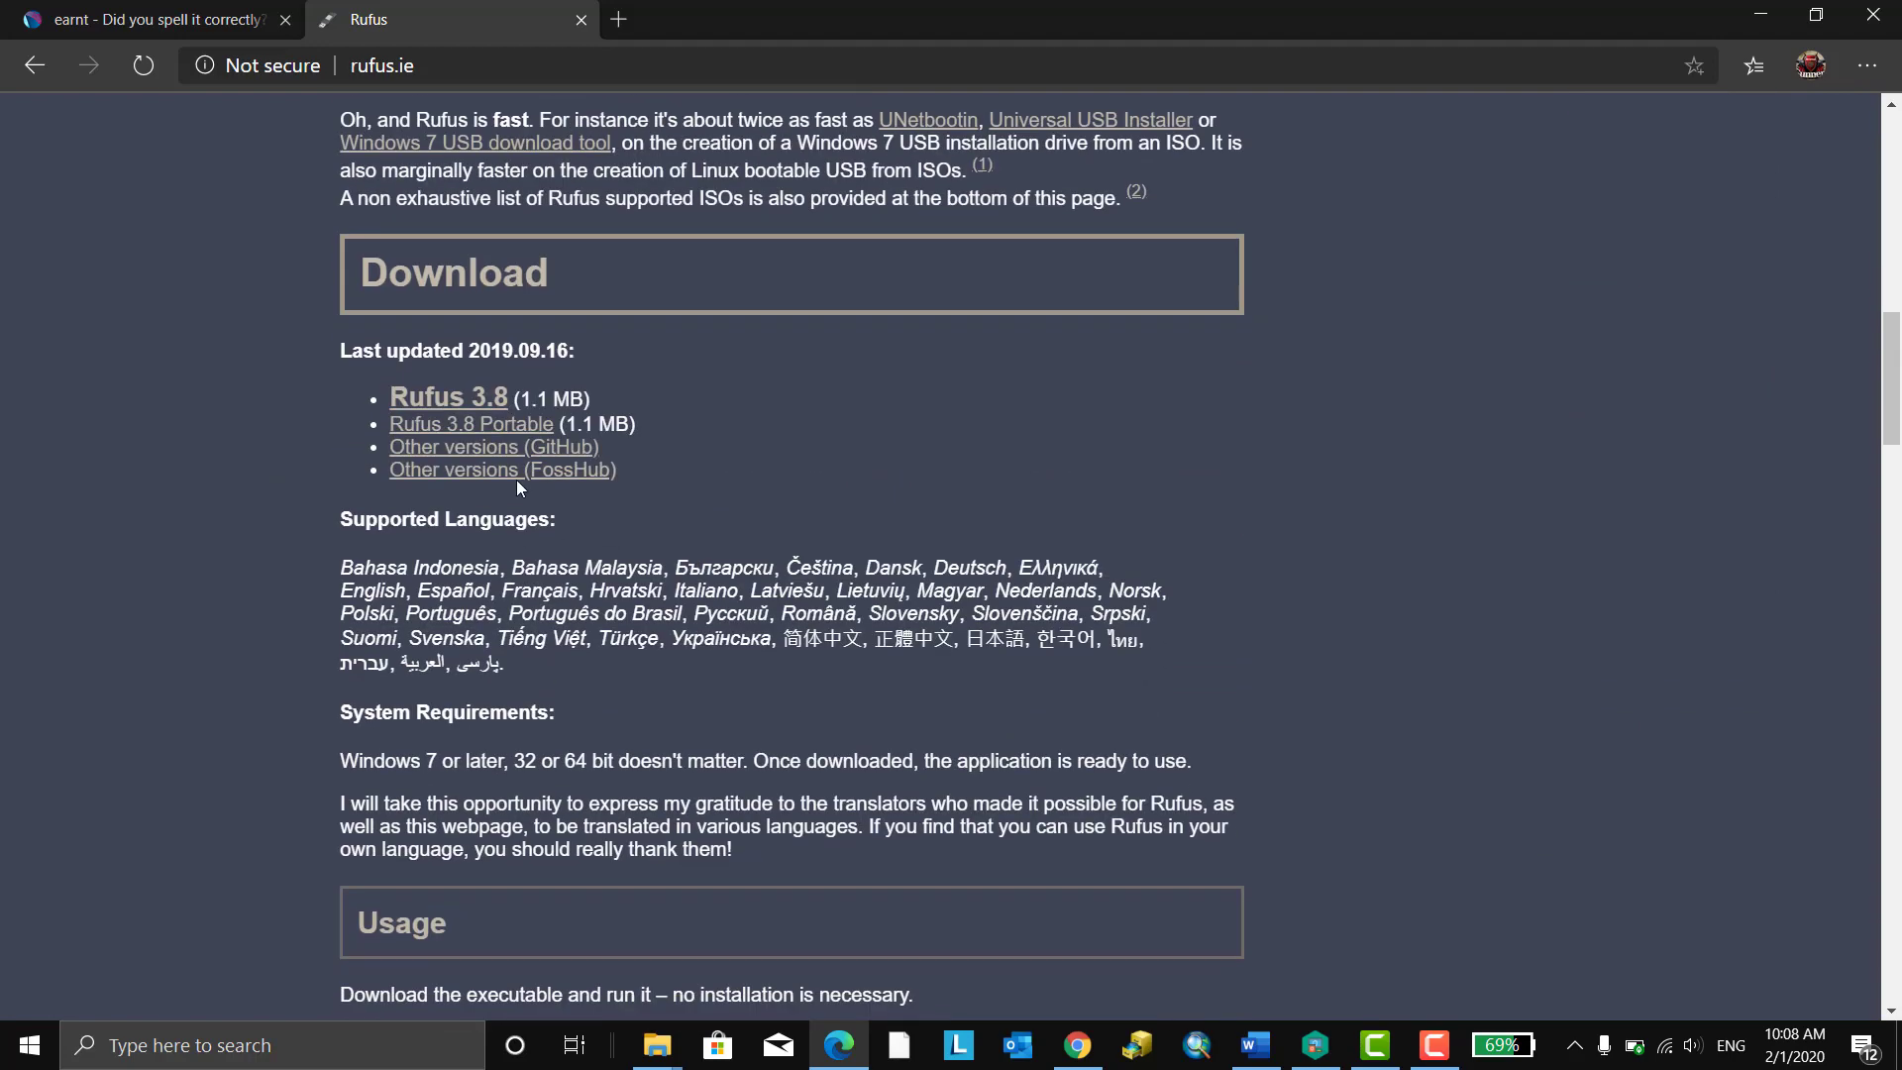
left_click(473, 400)
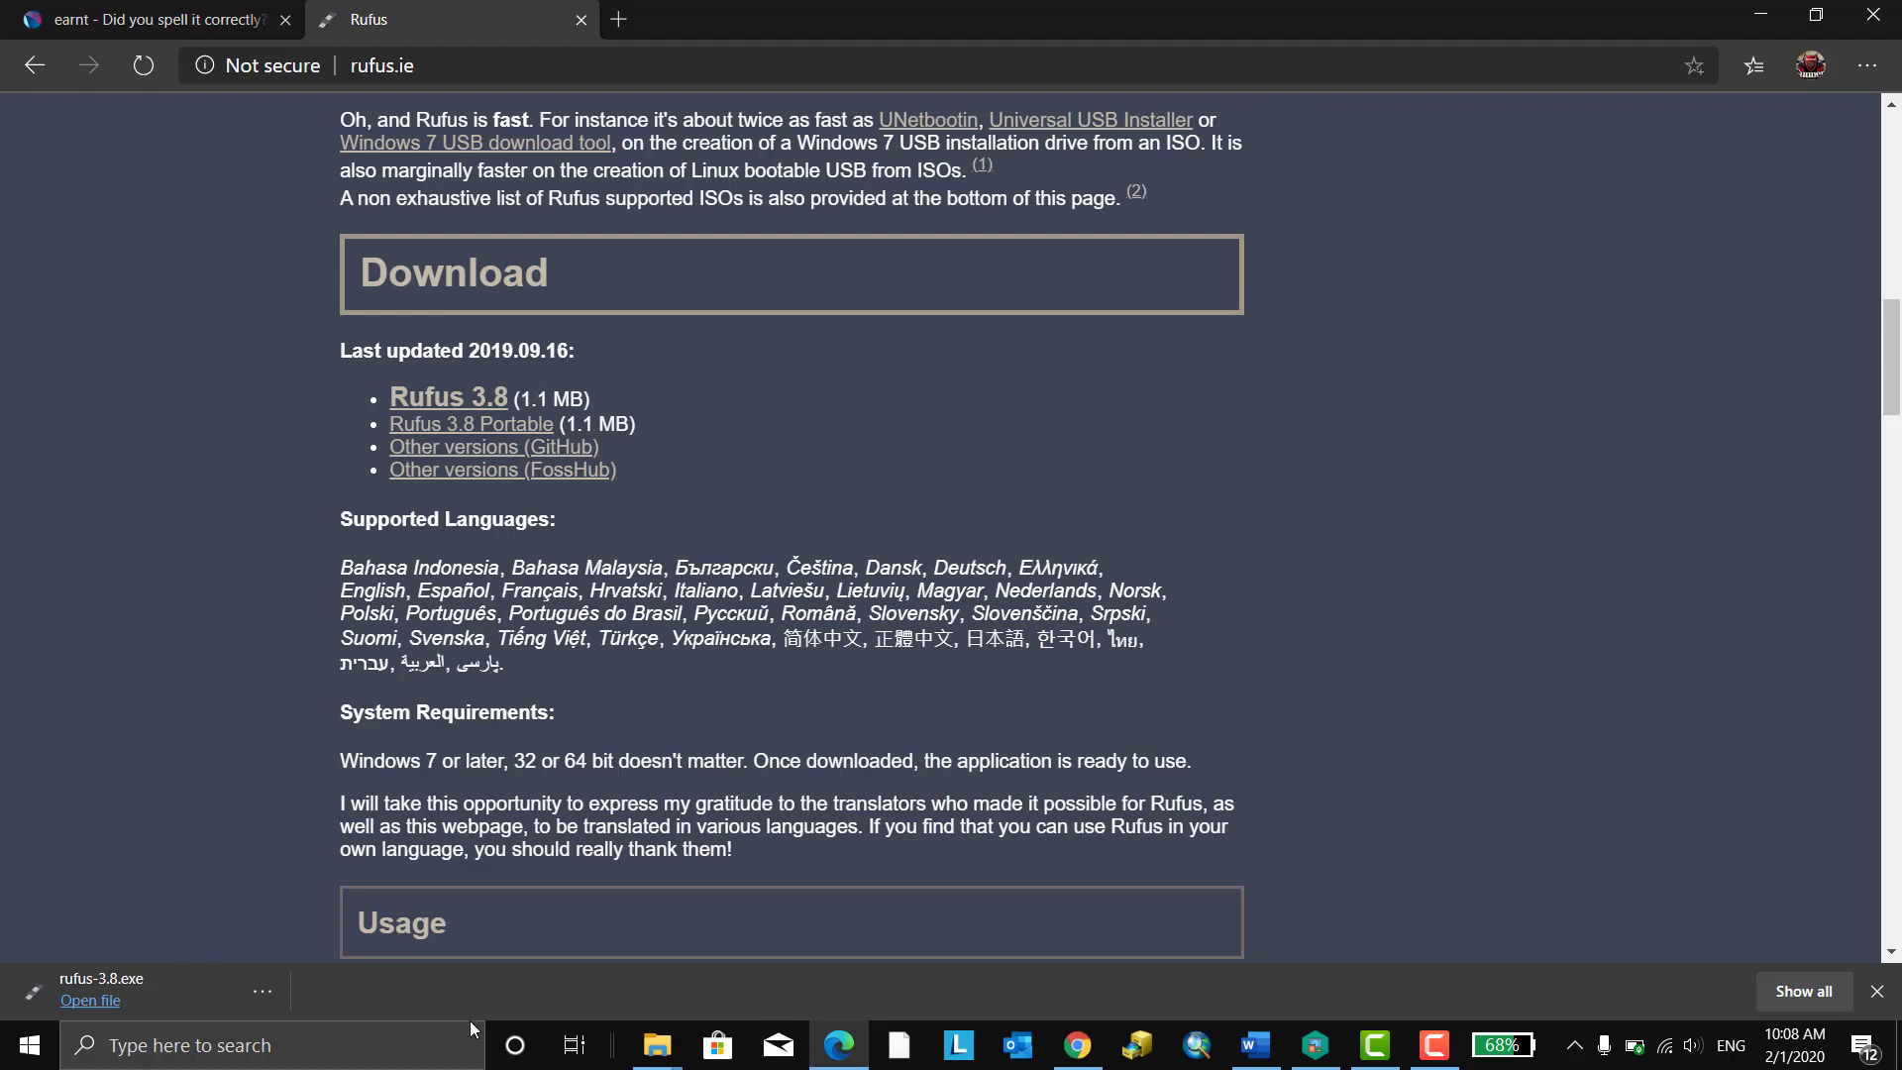
Switch to File Explorer, inspect the contents of the ESD-USB (D:) drive and return to This PC
mouse_move(657, 1045)
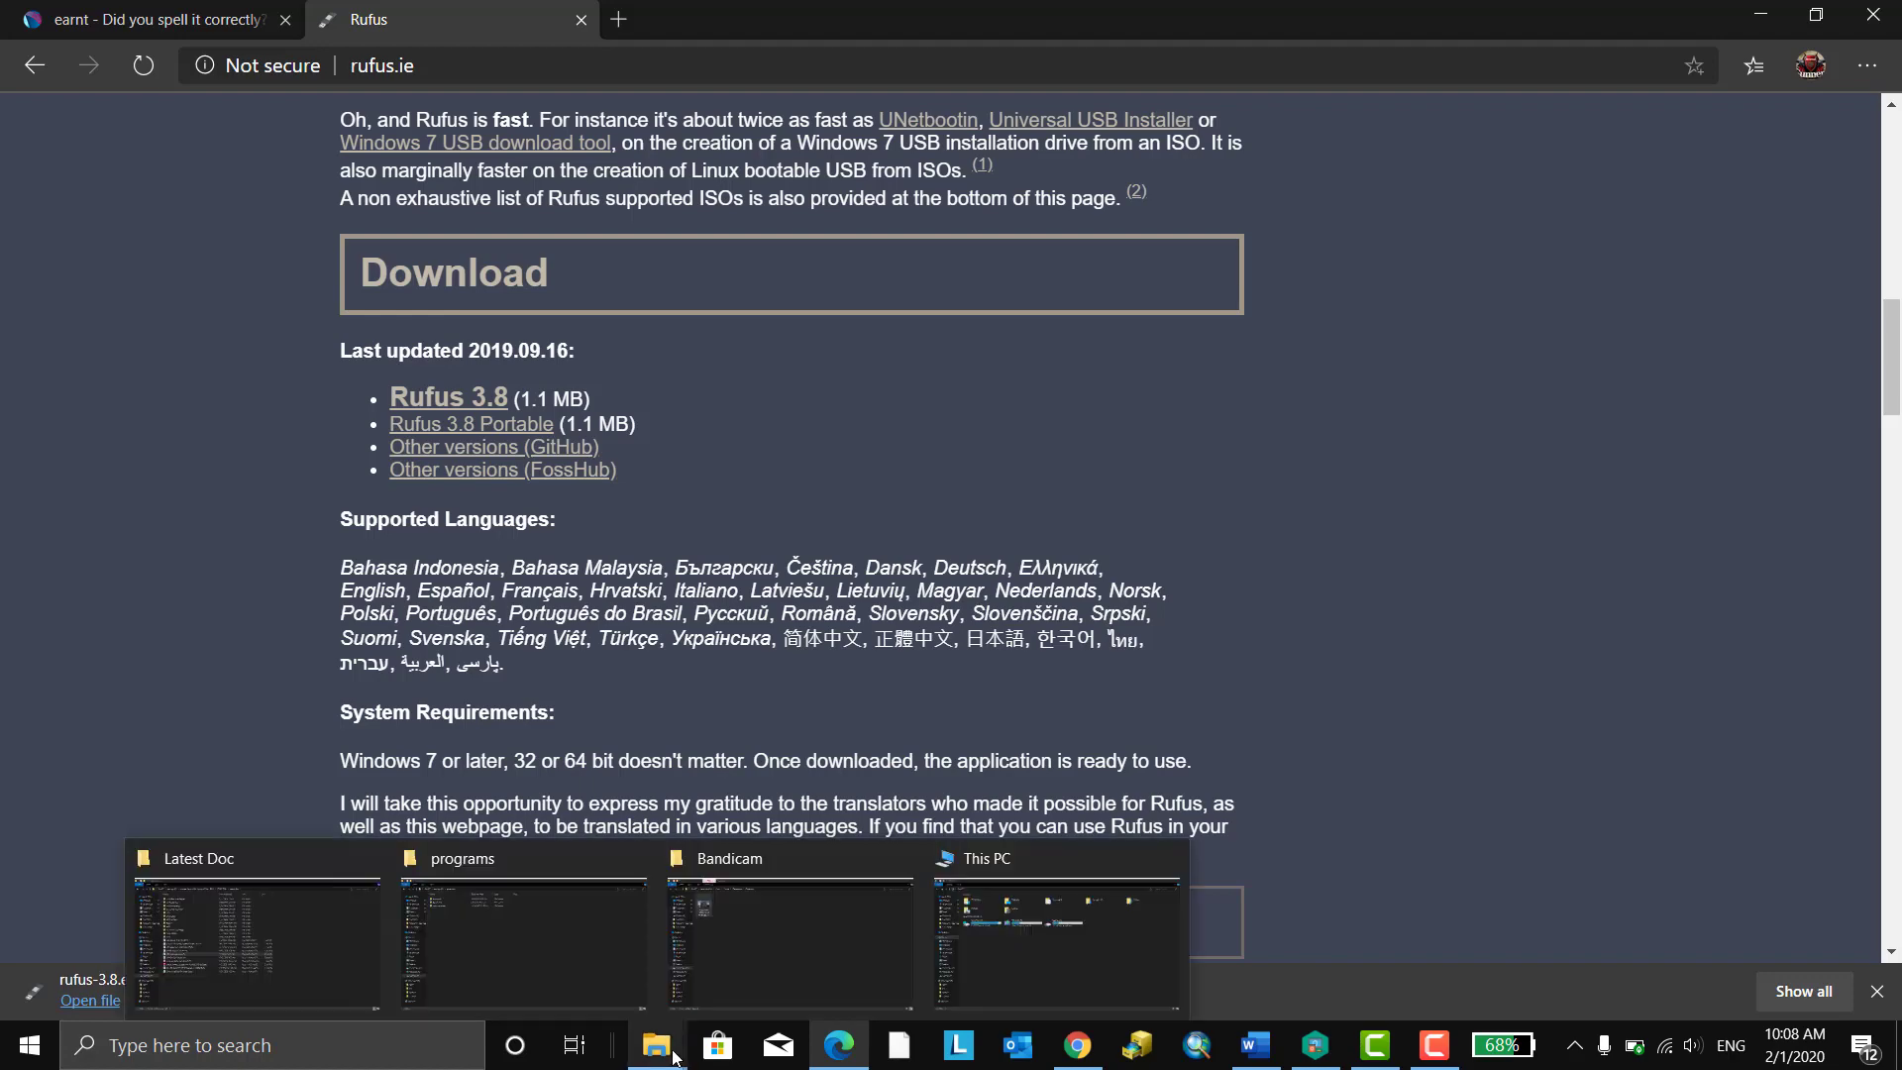
left_click(947, 932)
double_click(664, 344)
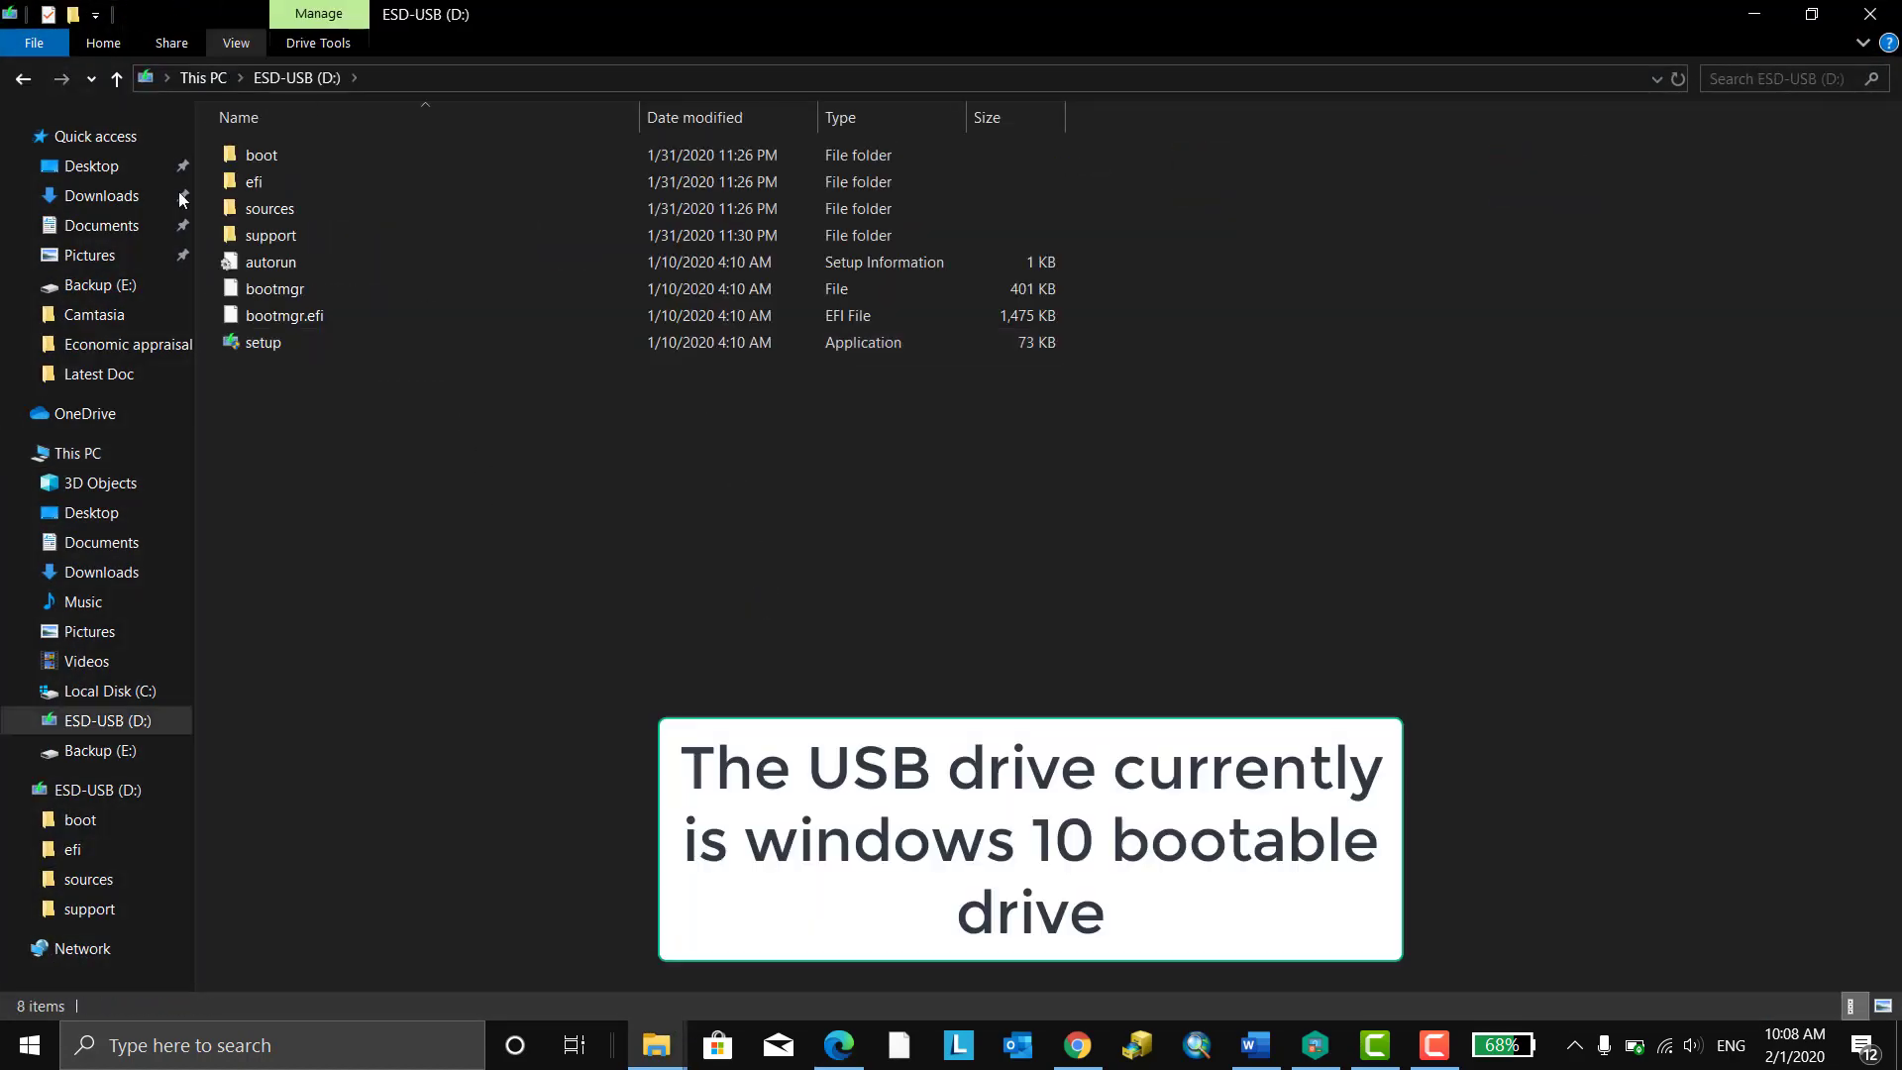
left_click(22, 78)
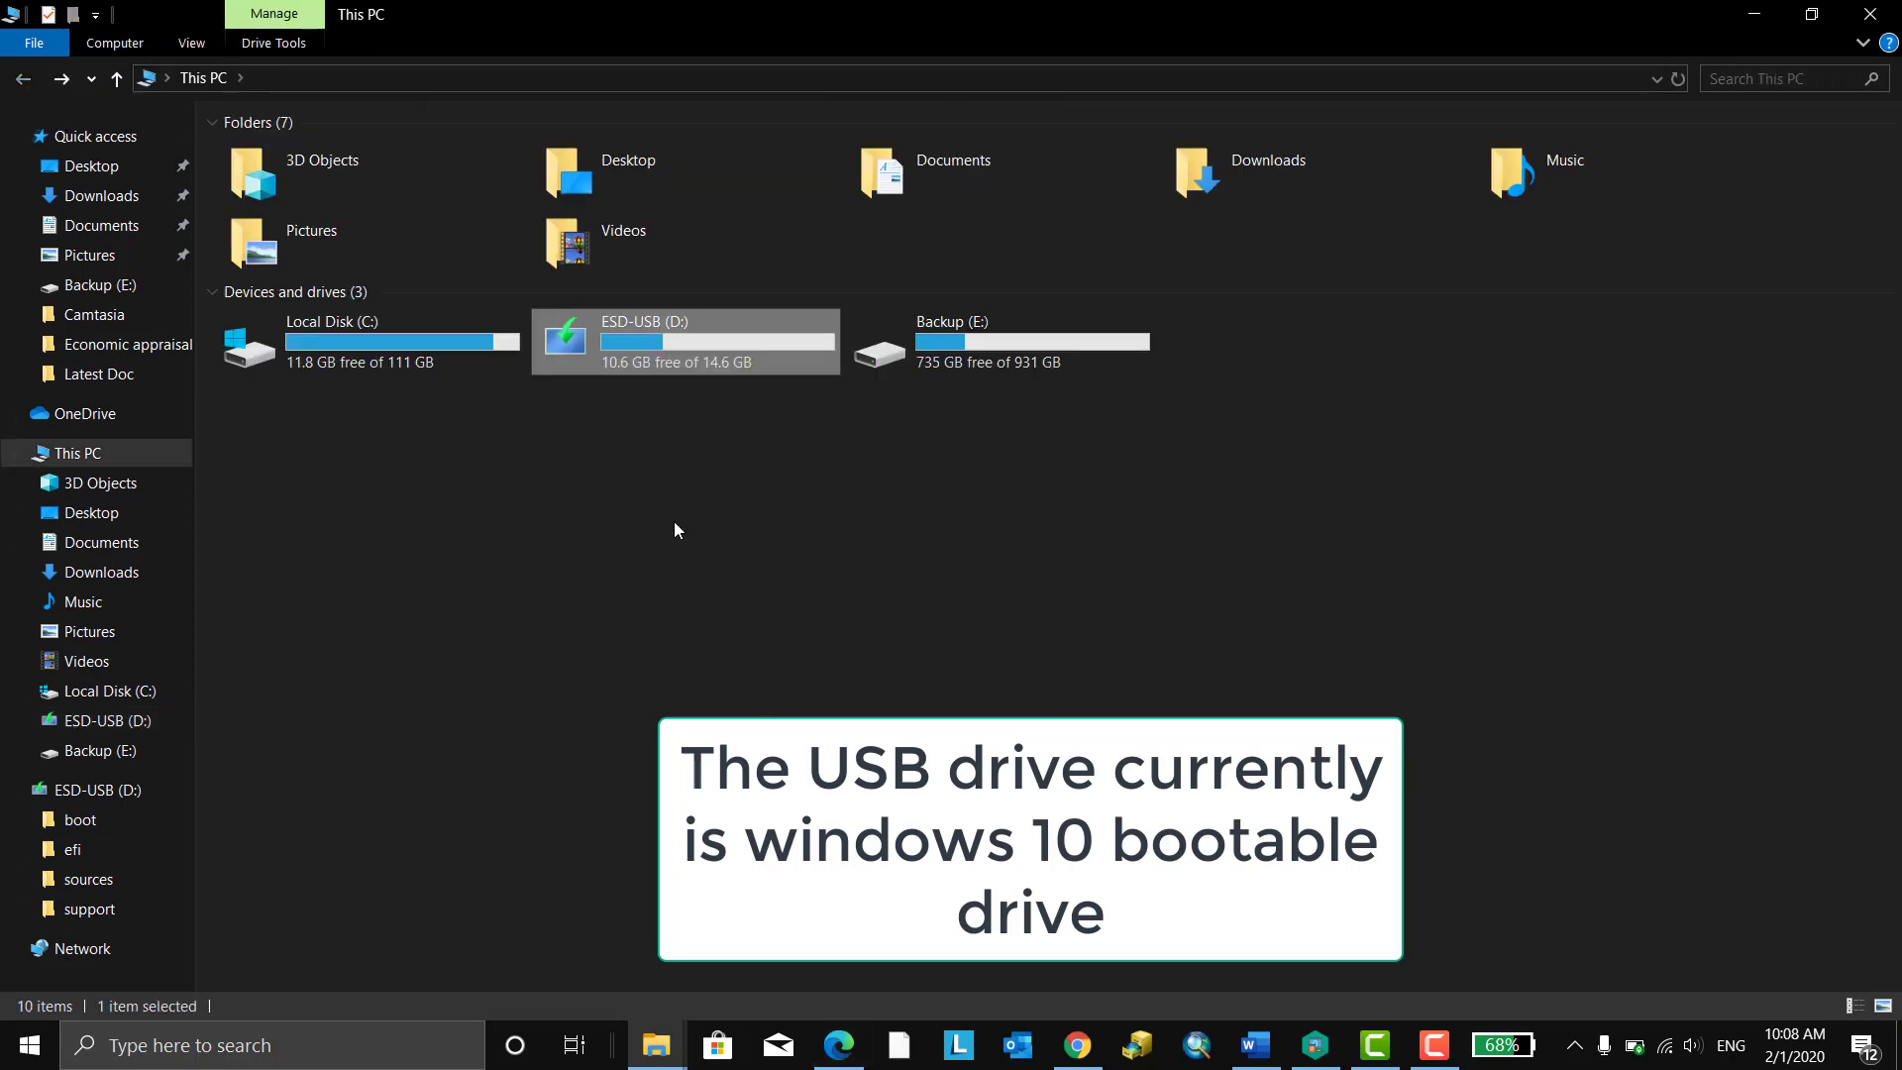
Return to Microsoft Edge and launch the downloaded rufus-3.8.exe
left_click(839, 1045)
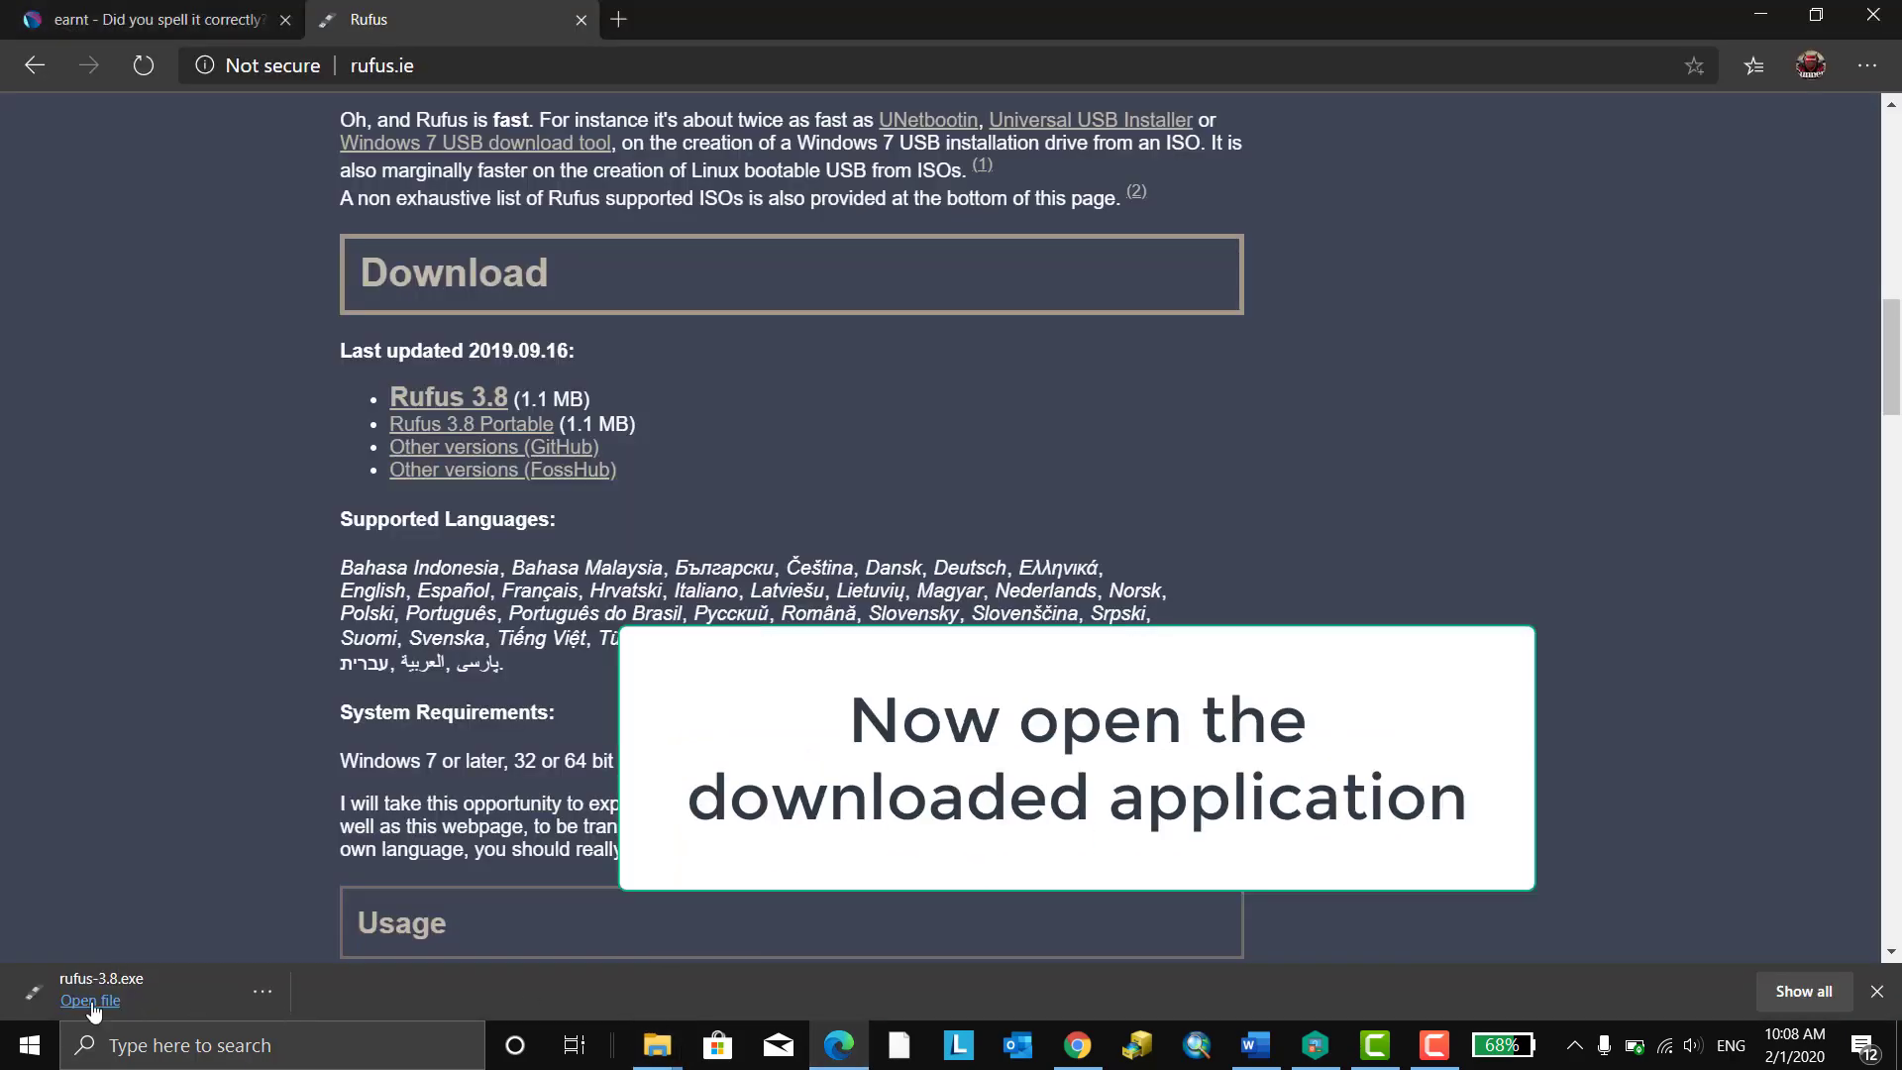
left_click(90, 1001)
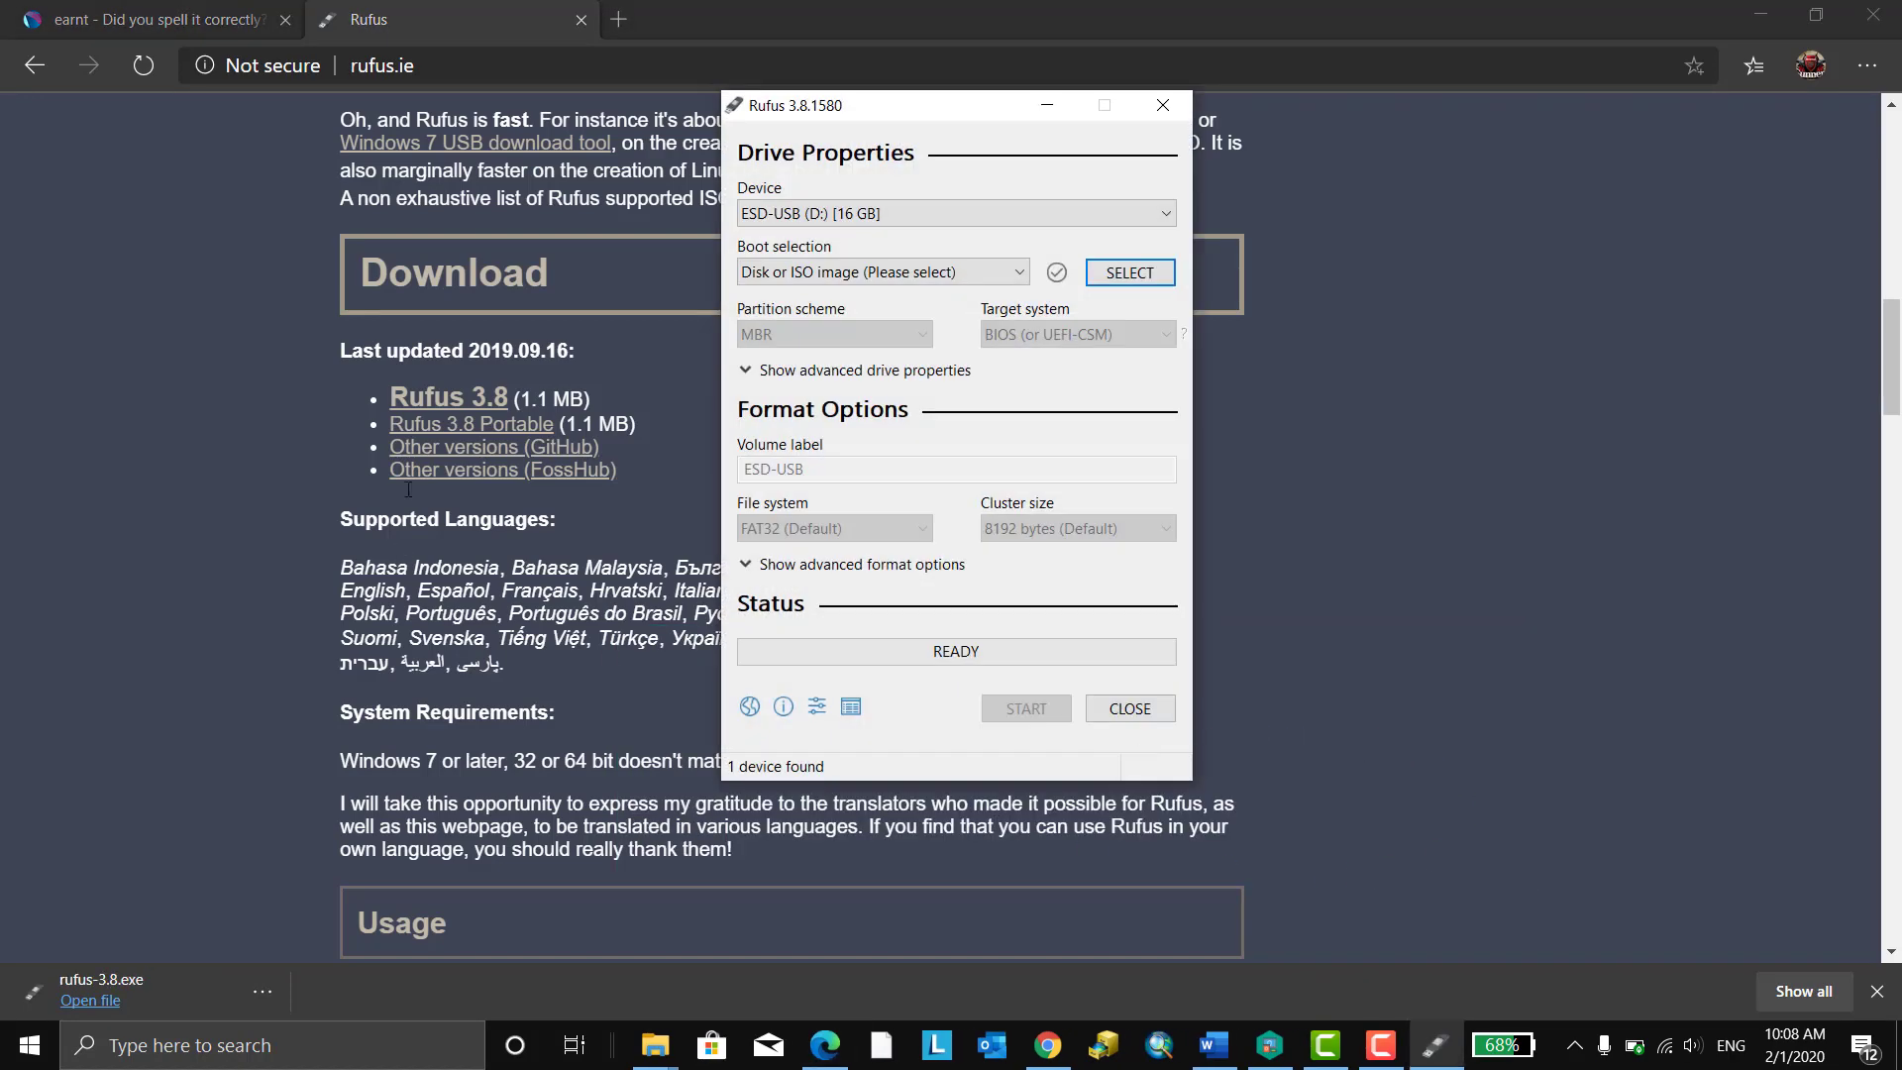
Select ESD-USB (D:) [16 GB] as the device and set the boot selection to Non bootable
left_click(945, 218)
left_click(941, 216)
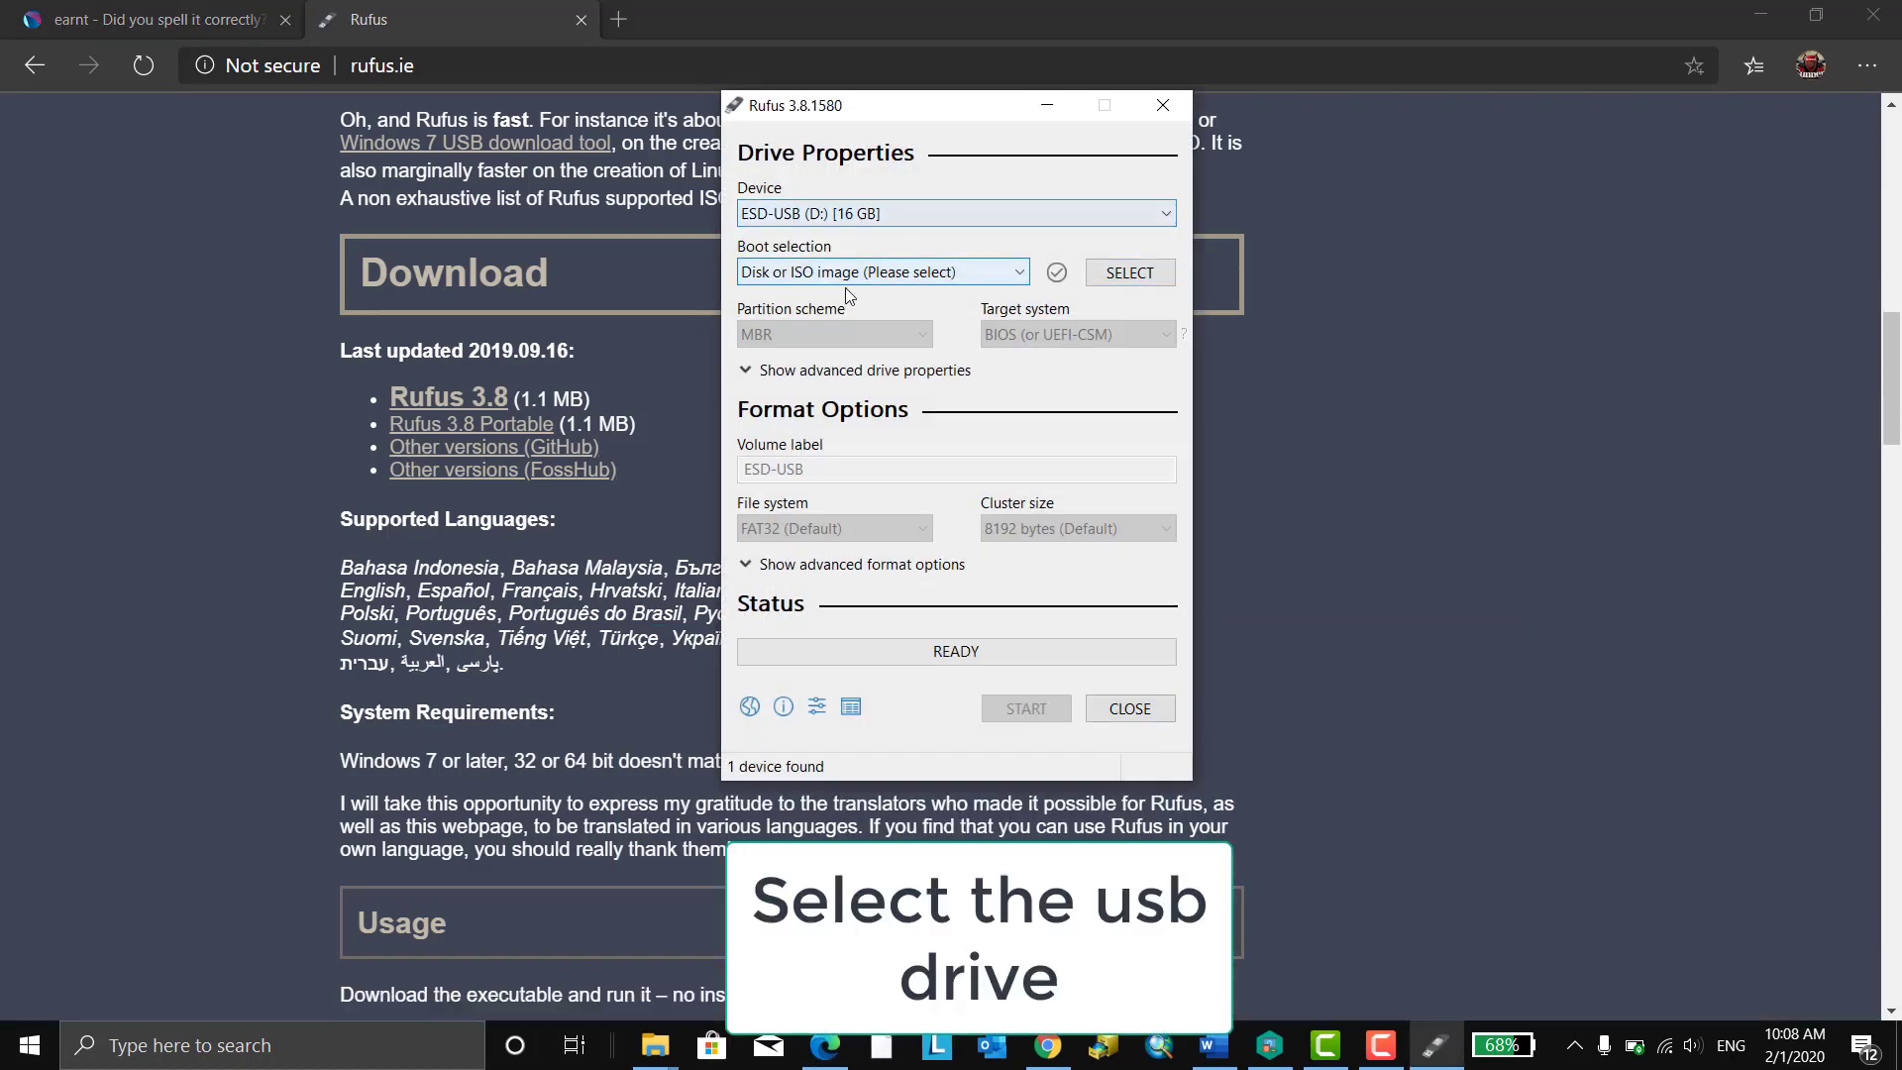
left_click(941, 278)
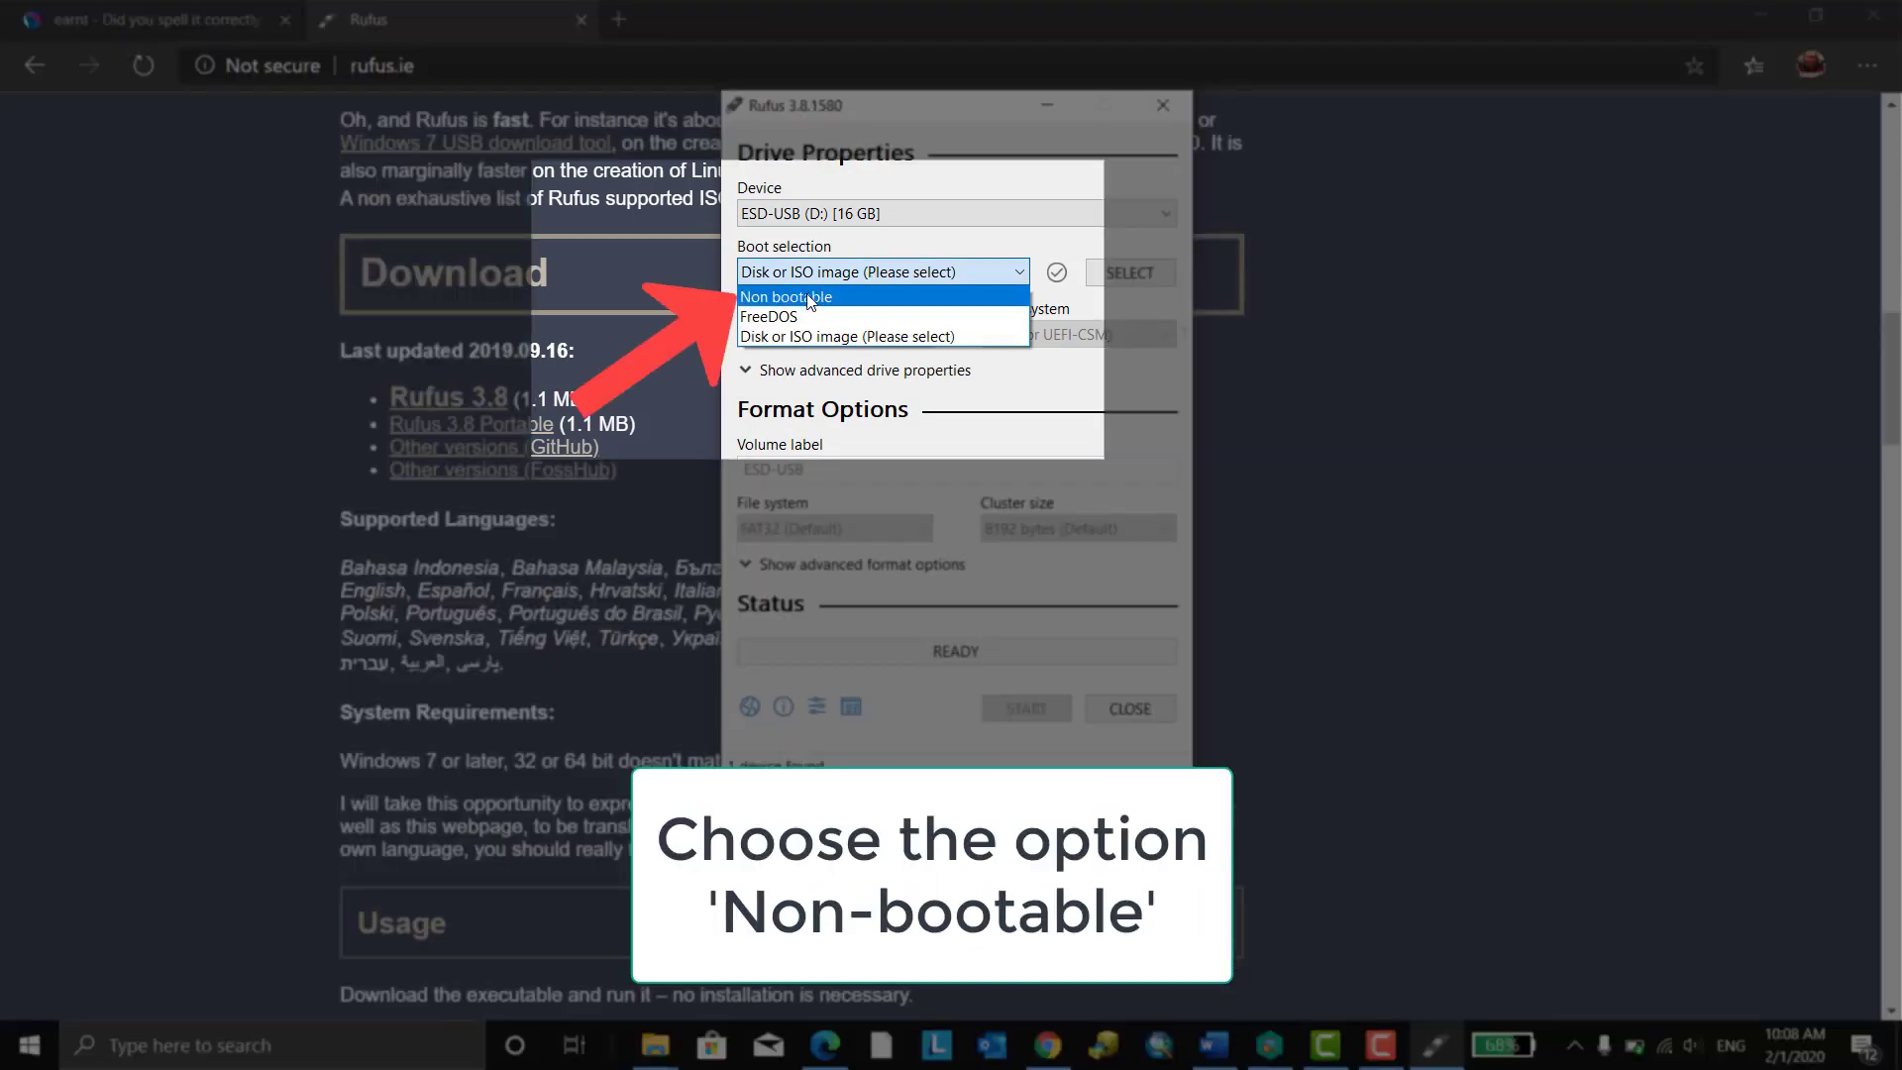
left_click(808, 297)
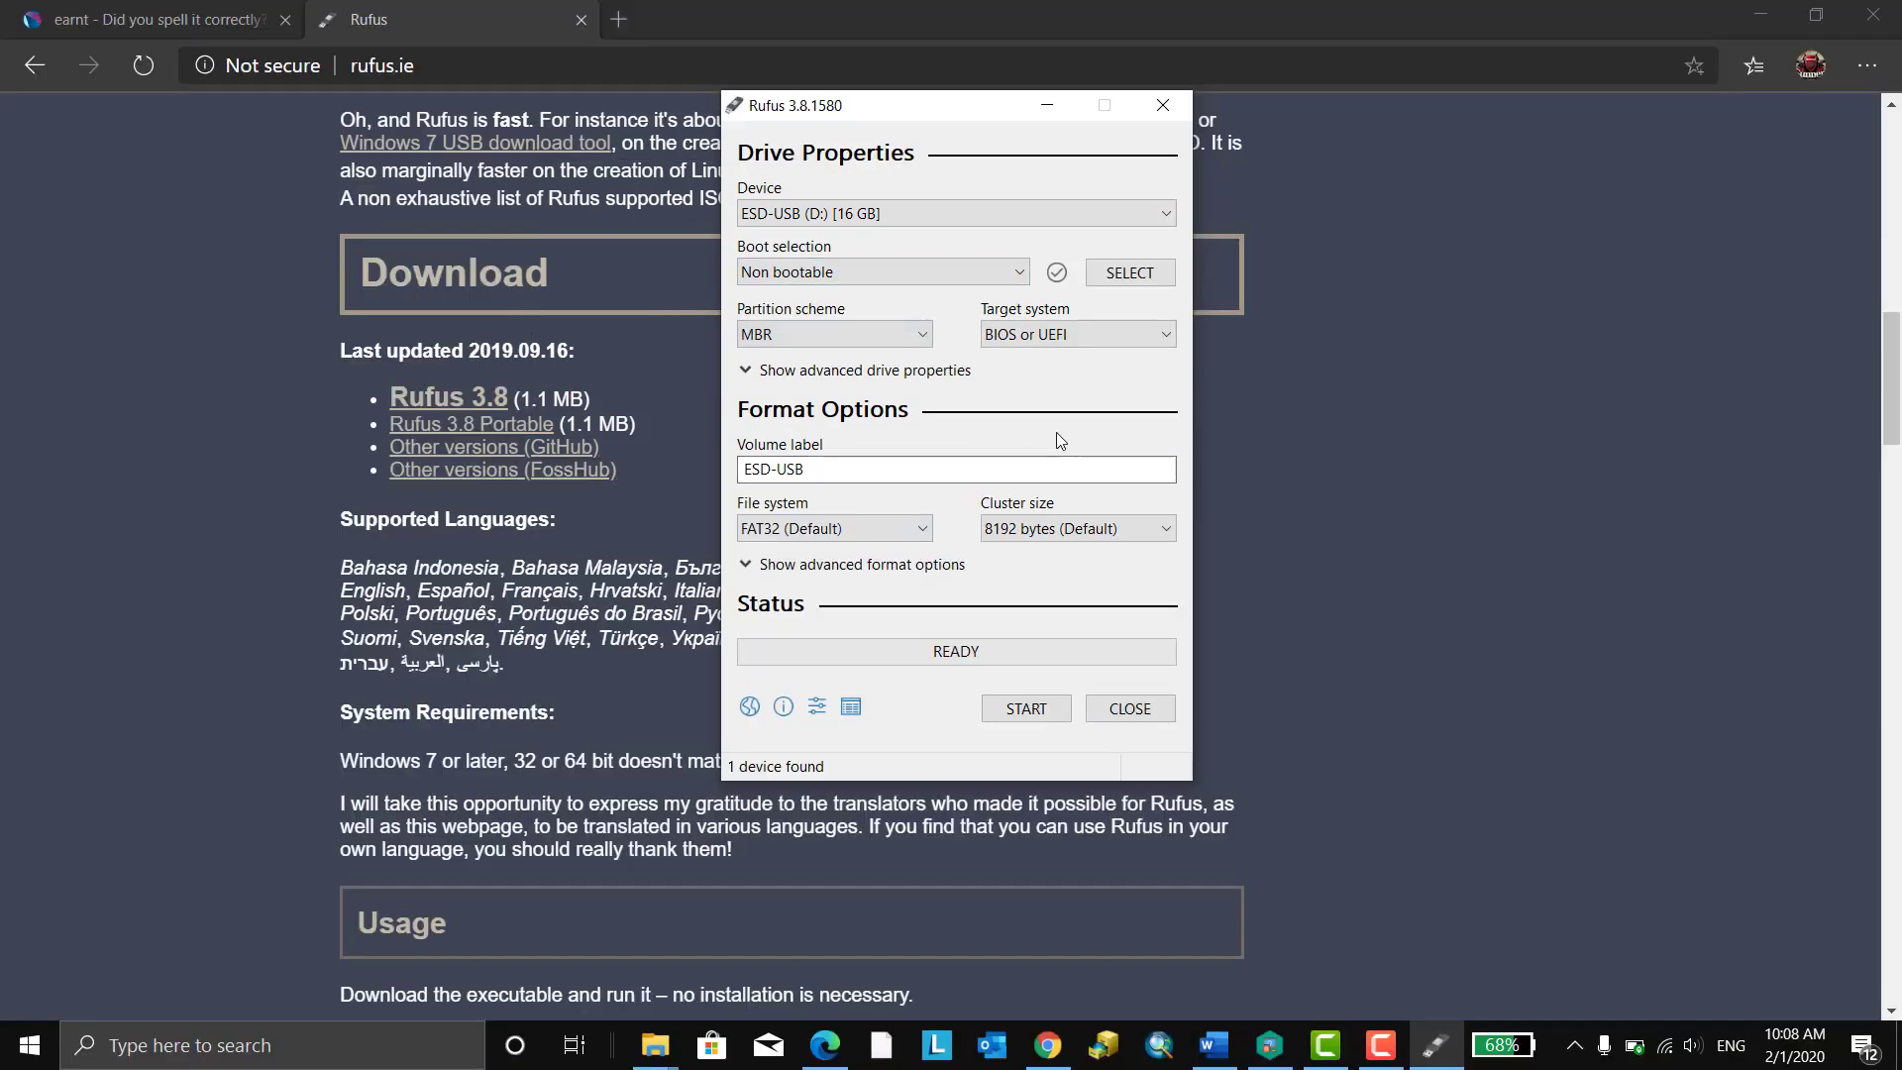
Replace the USB drive's volume label with the owner's first name
double_click(886, 475)
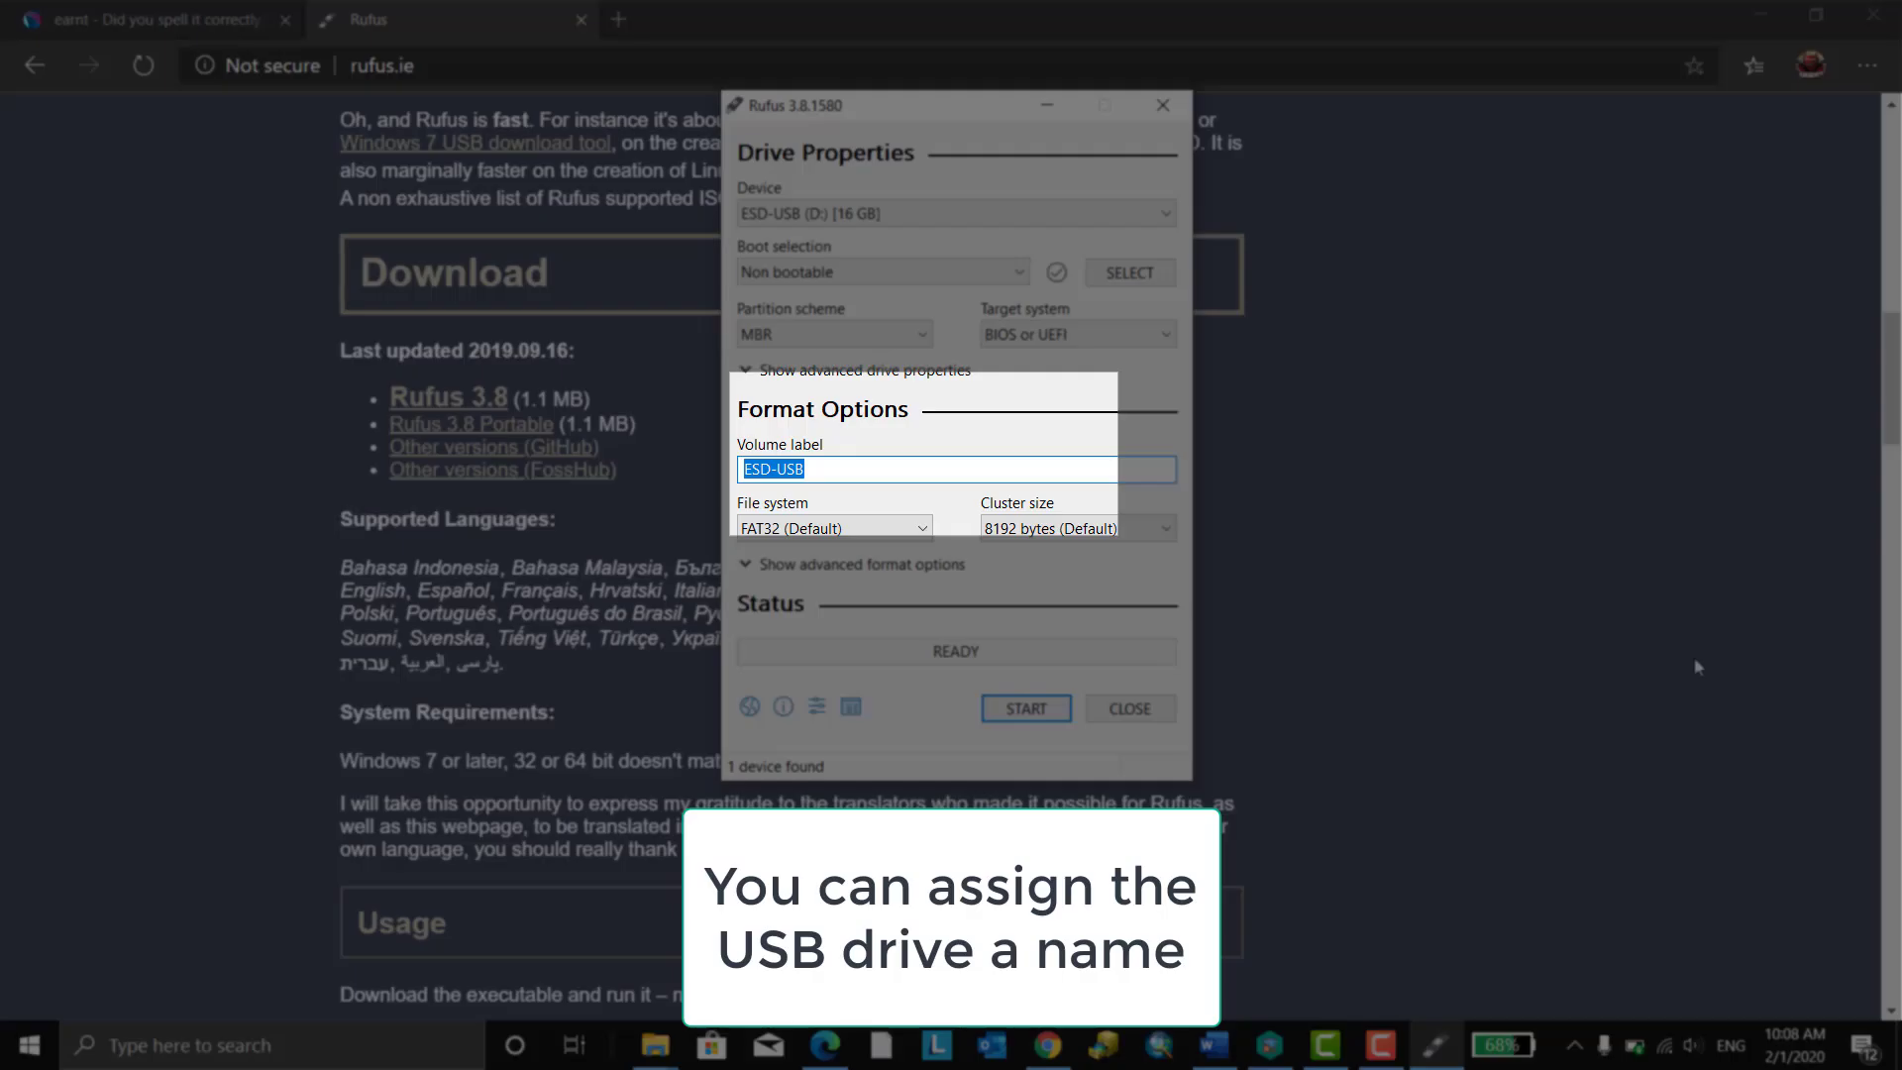
type("S")
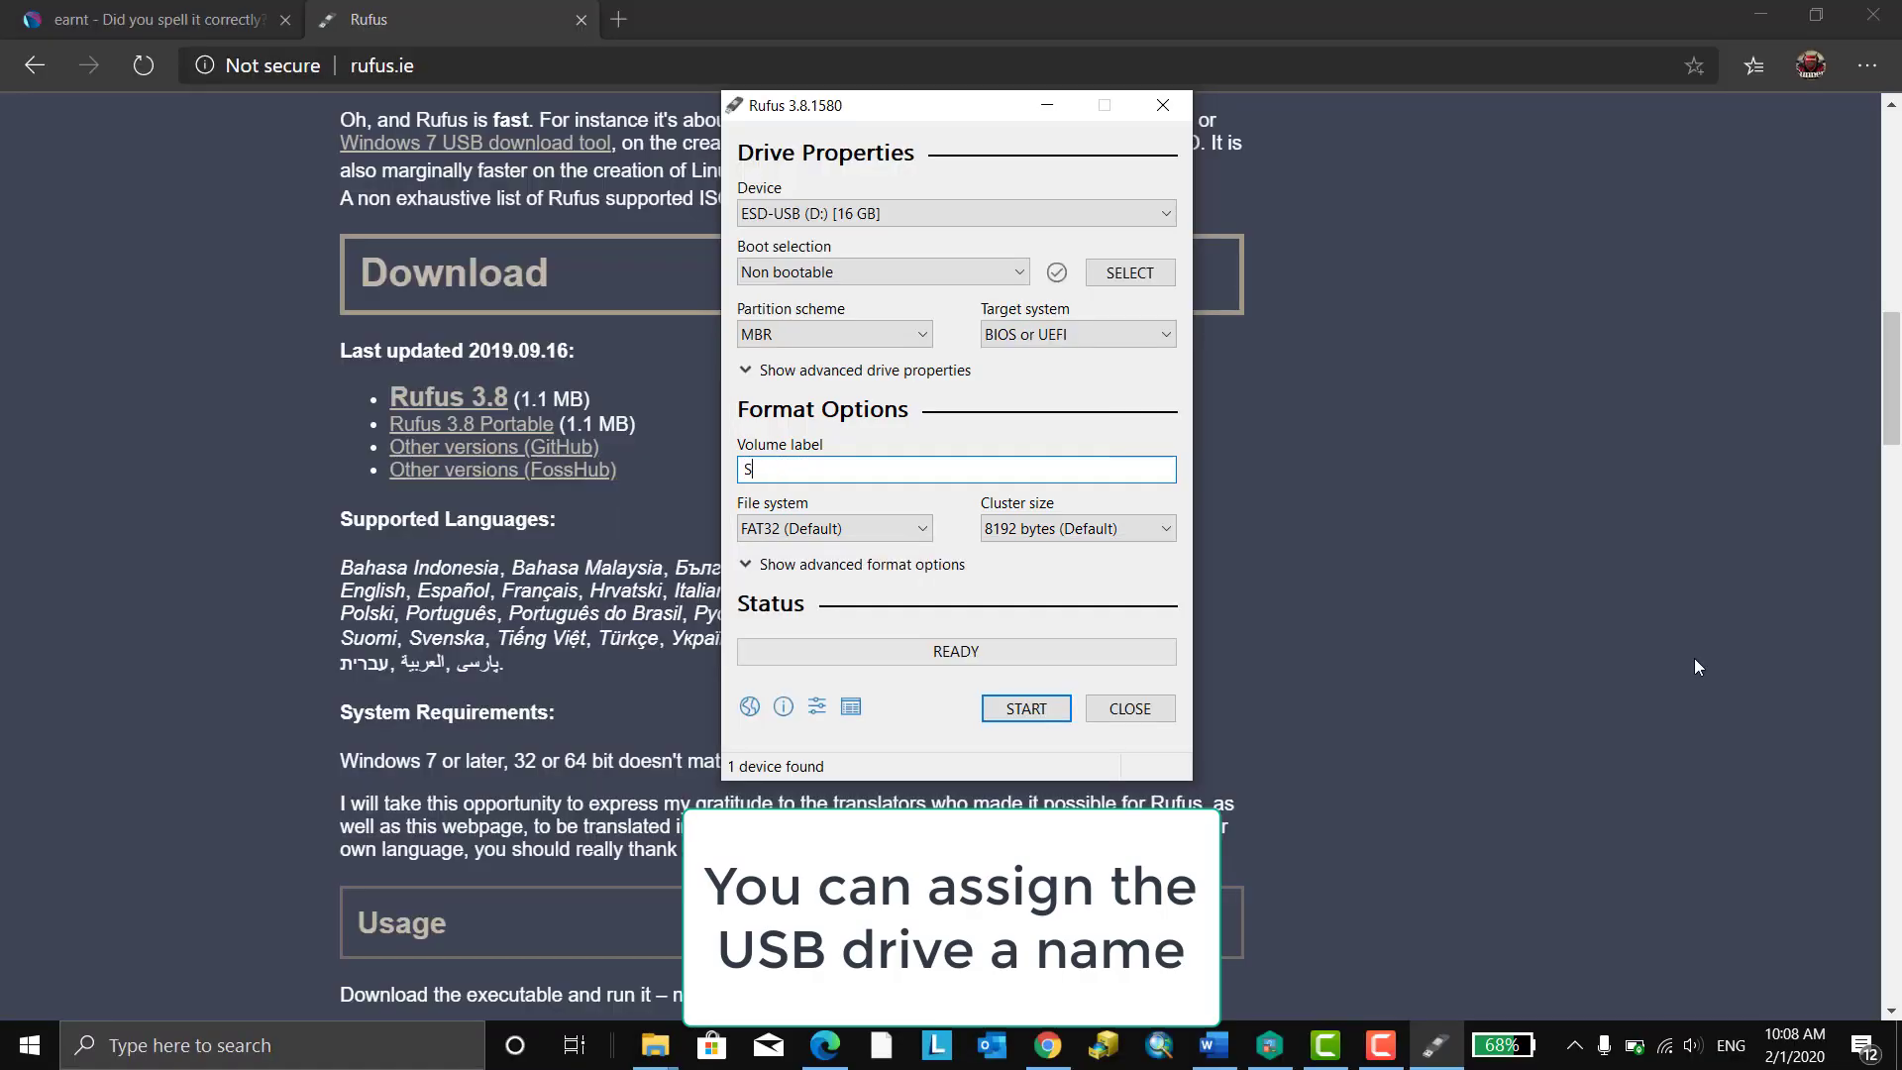
type("amip")
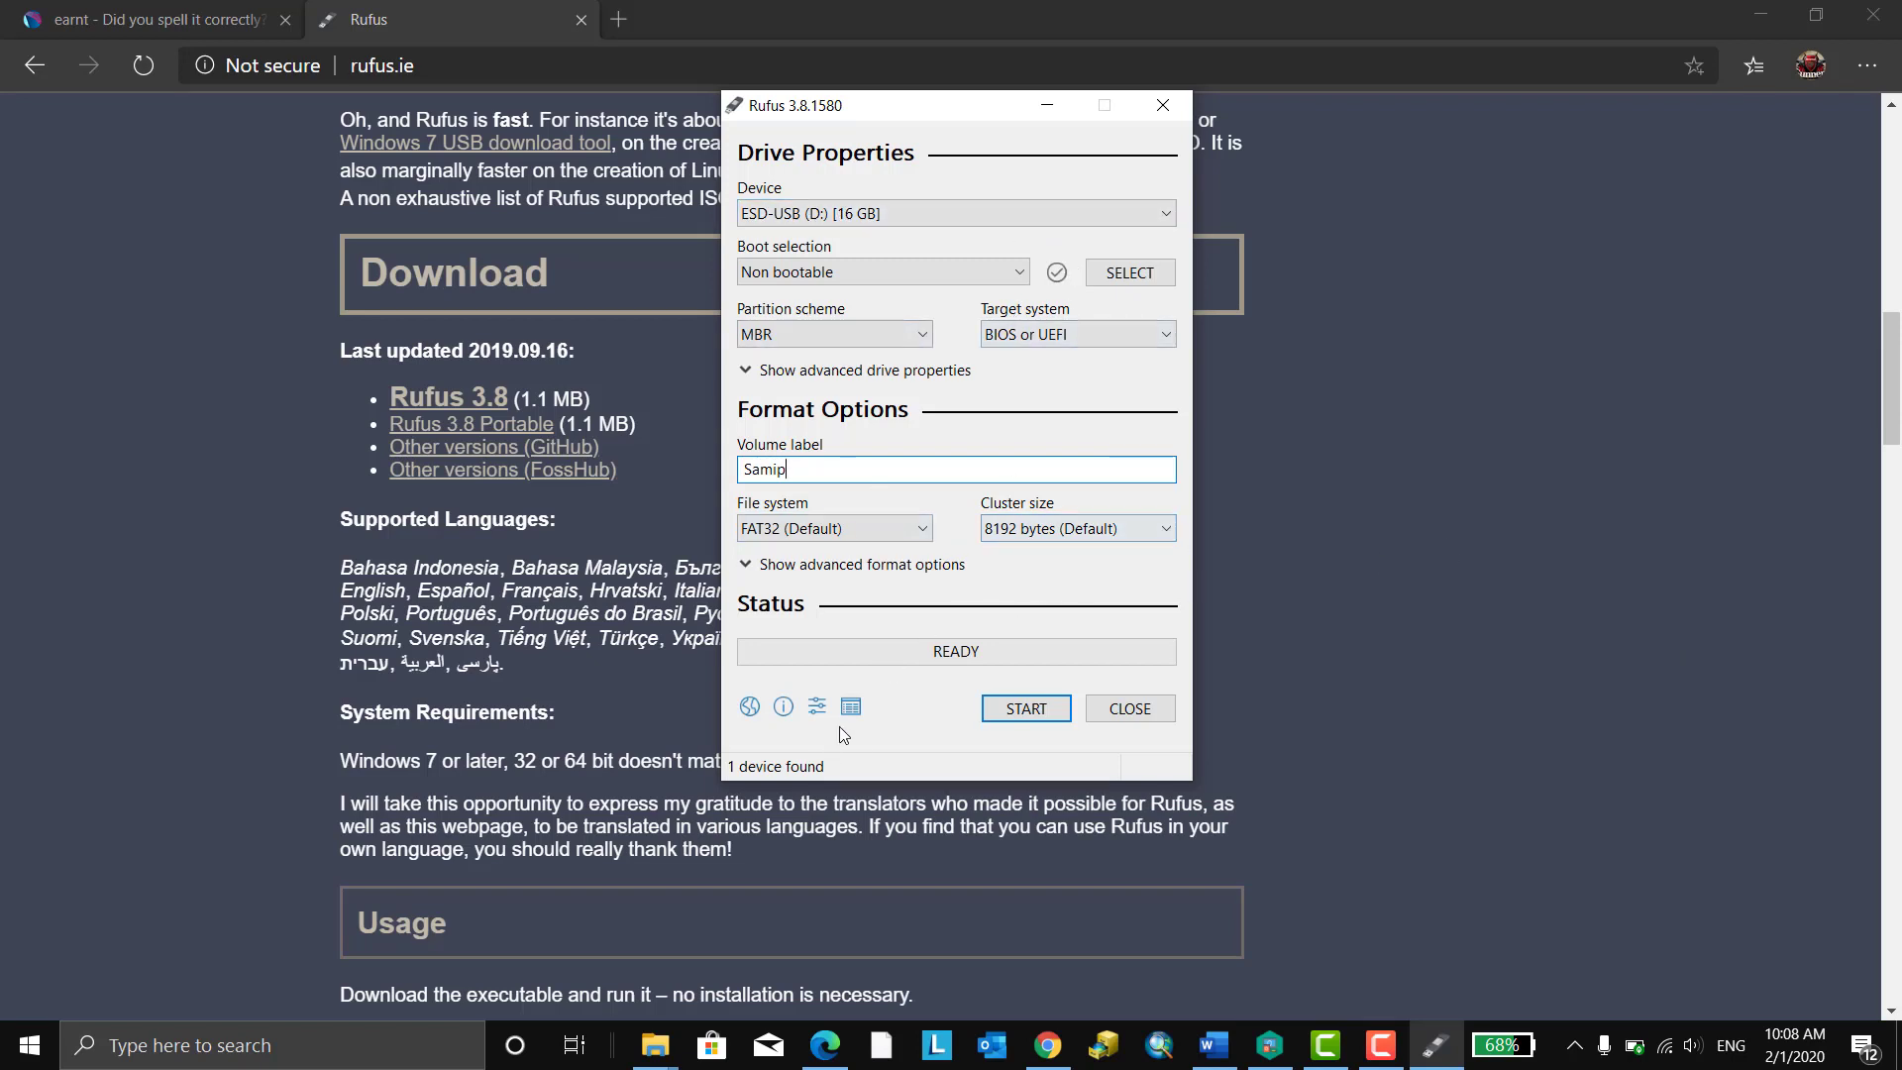
Start formatting the USB drive, accept the erasure of all its data, and maximize the formatted drive's folder window
left_click(1015, 719)
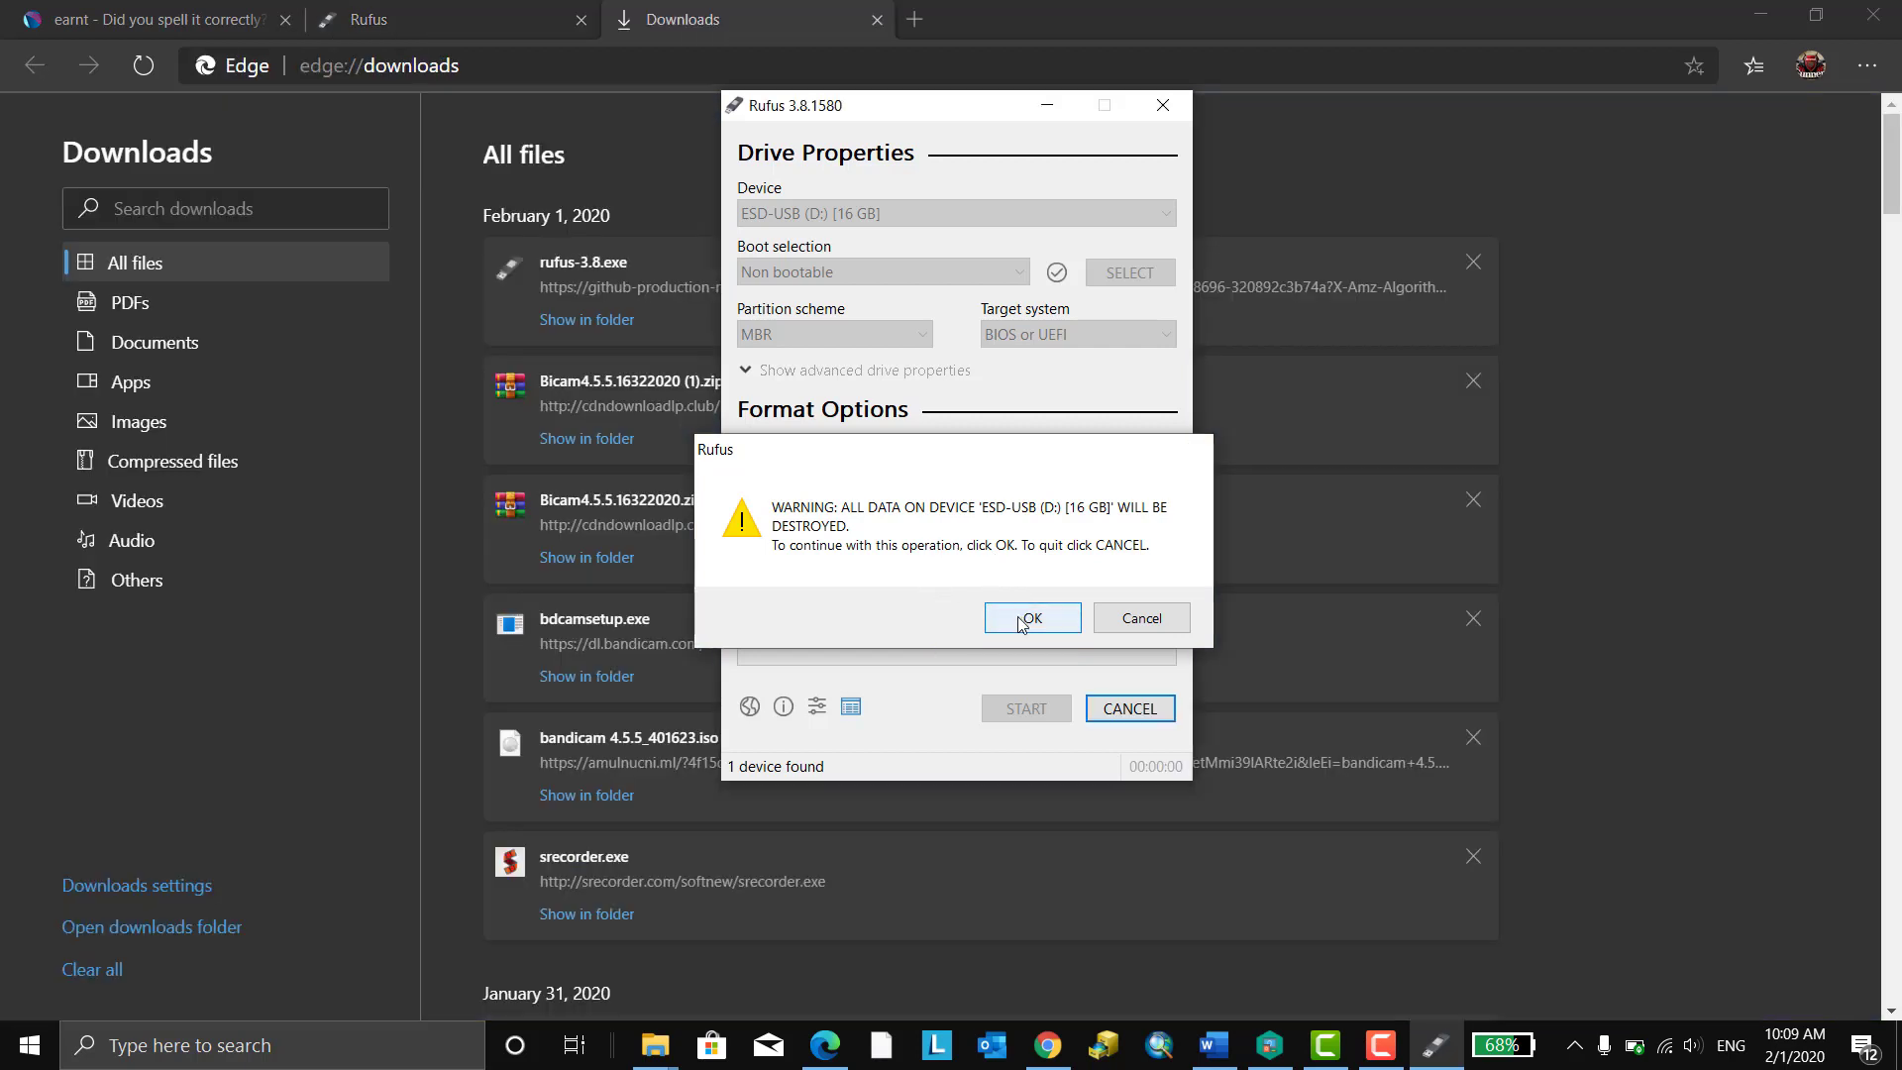
left_click(1030, 617)
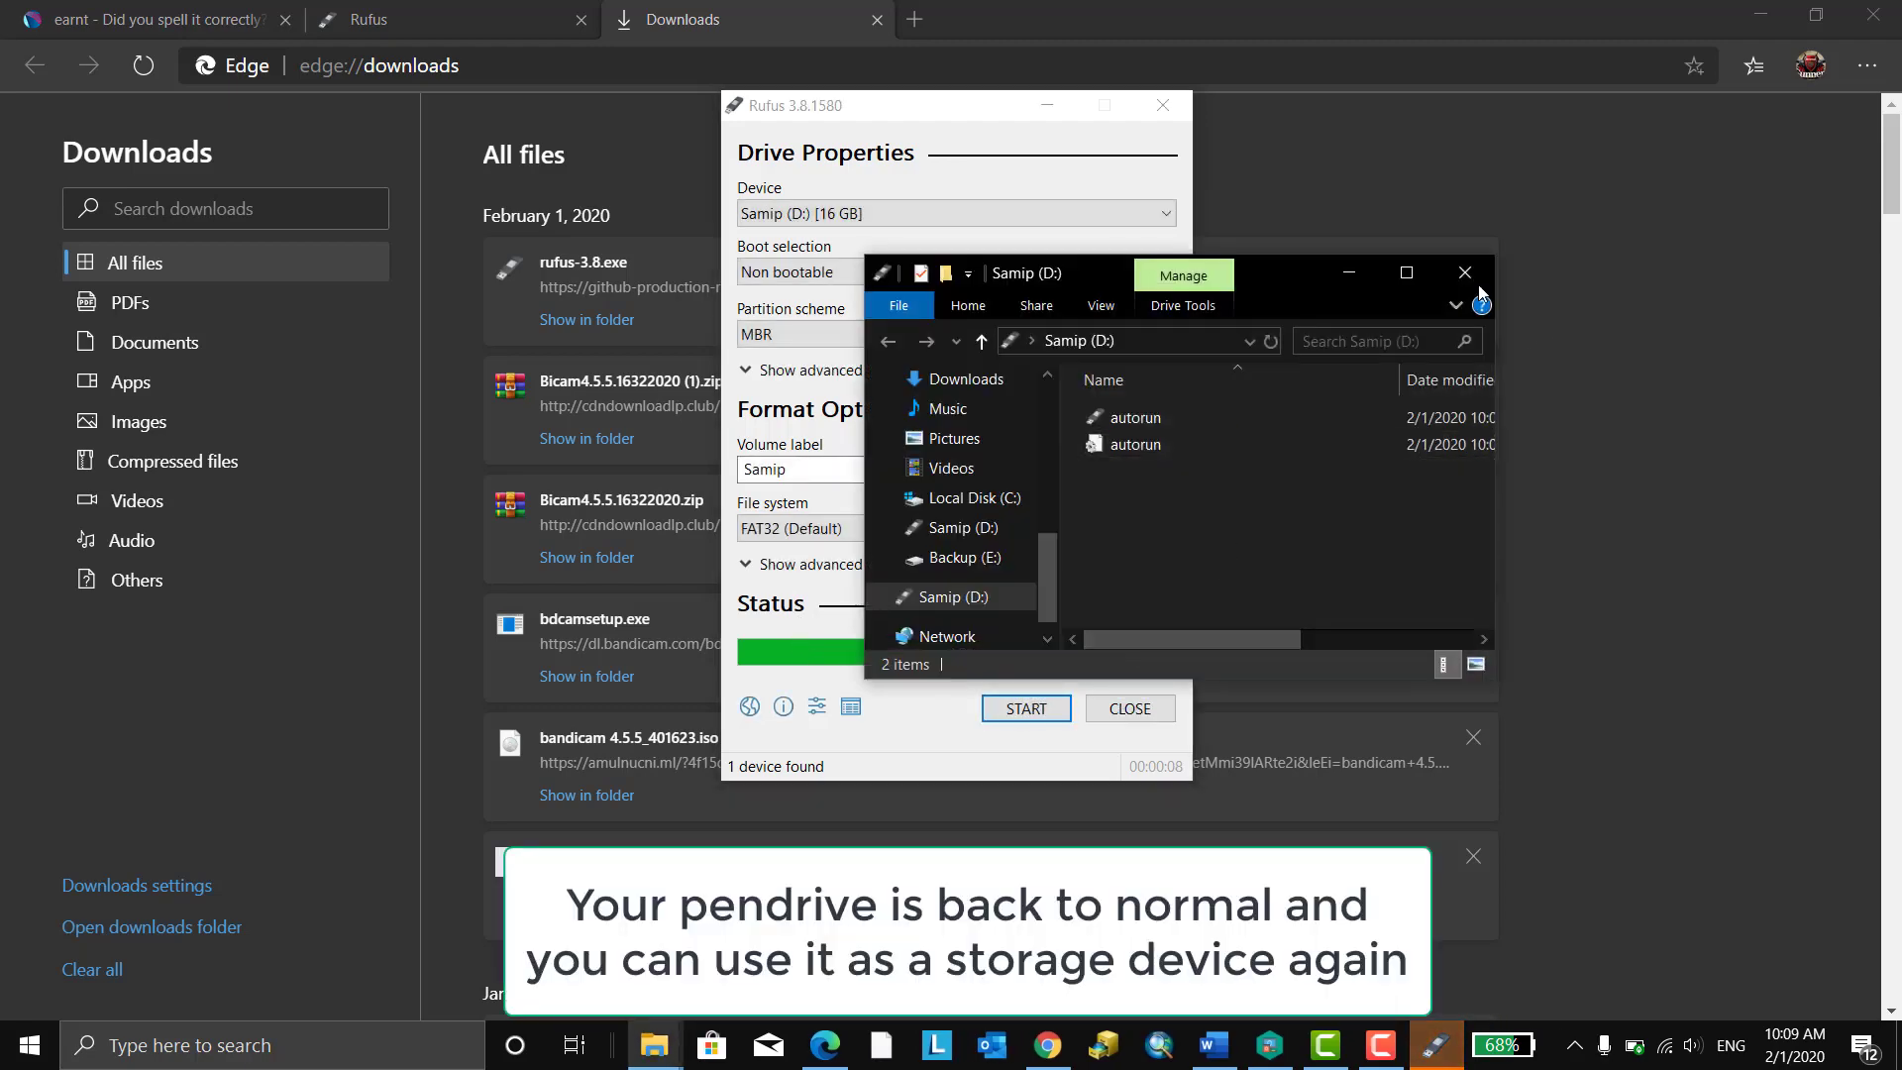
left_click(1406, 273)
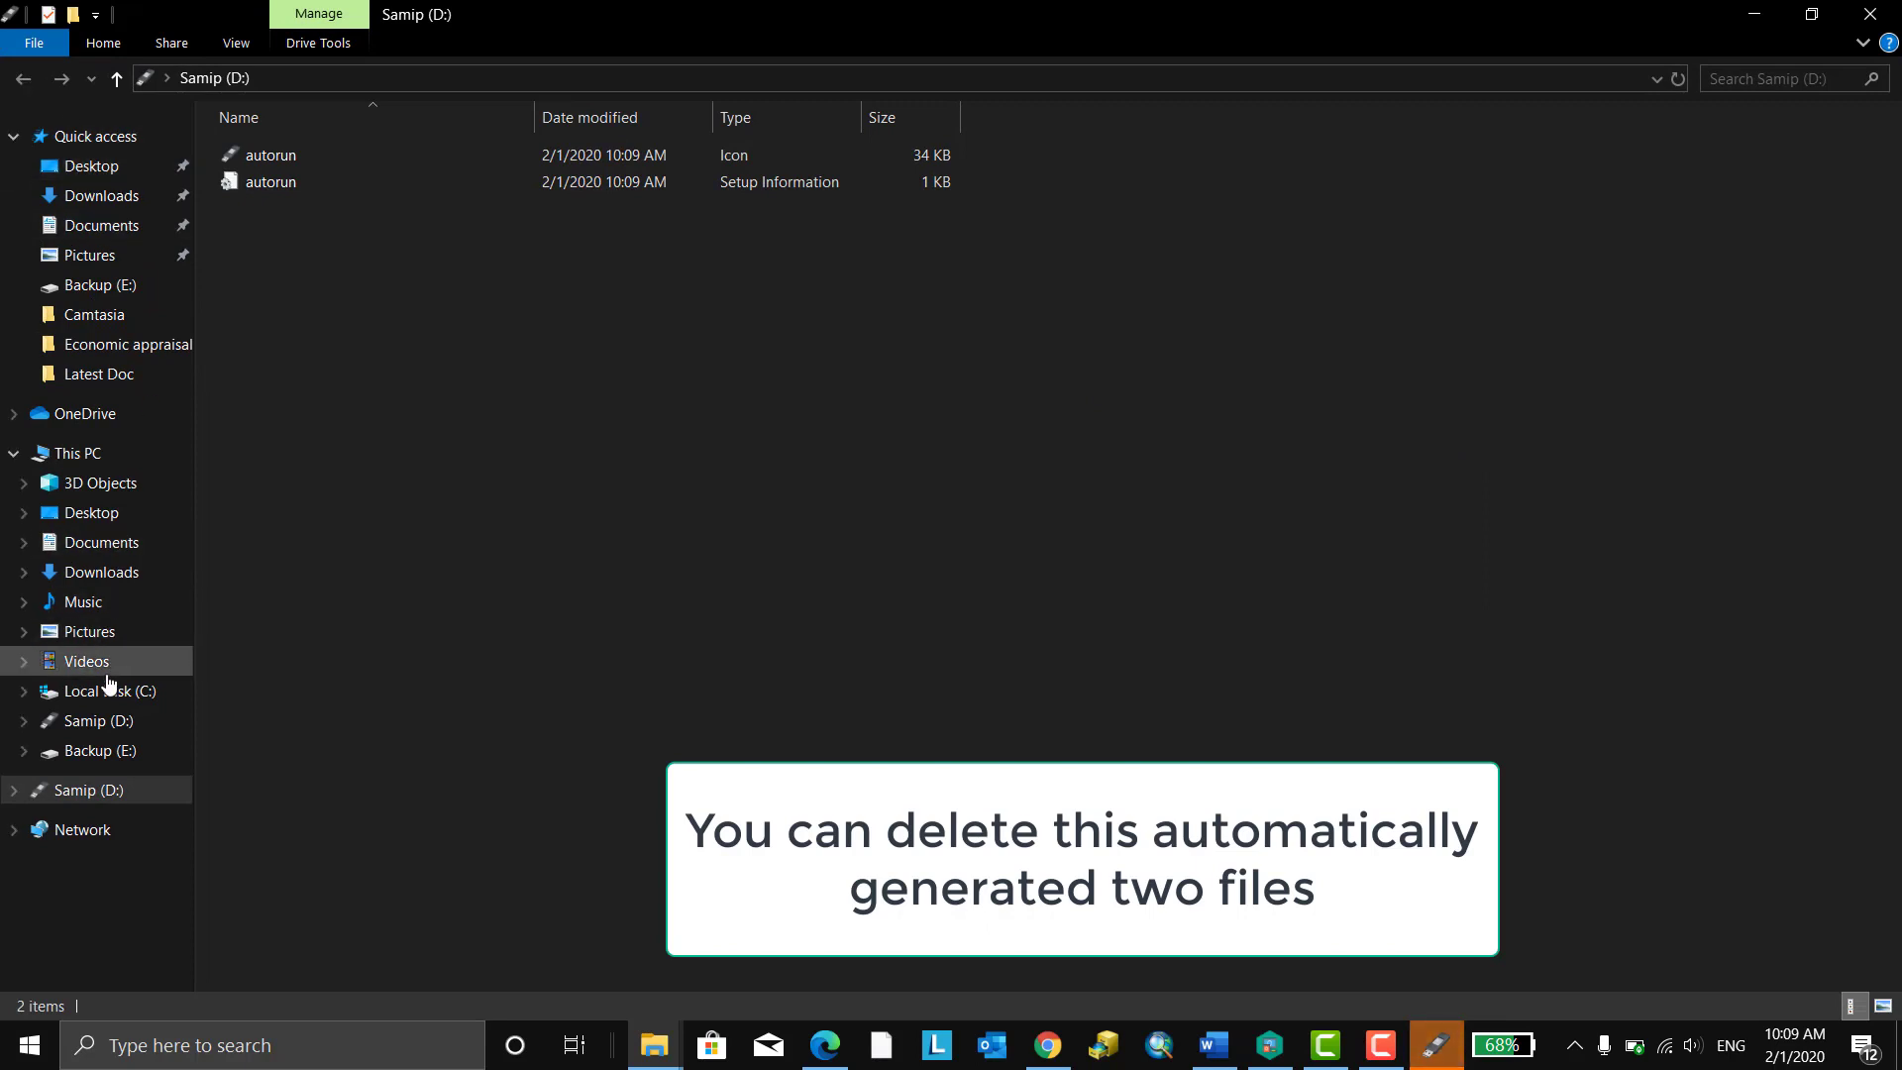
Open the D: drive from This PC and permanently delete its two autorun files
left_click(82, 456)
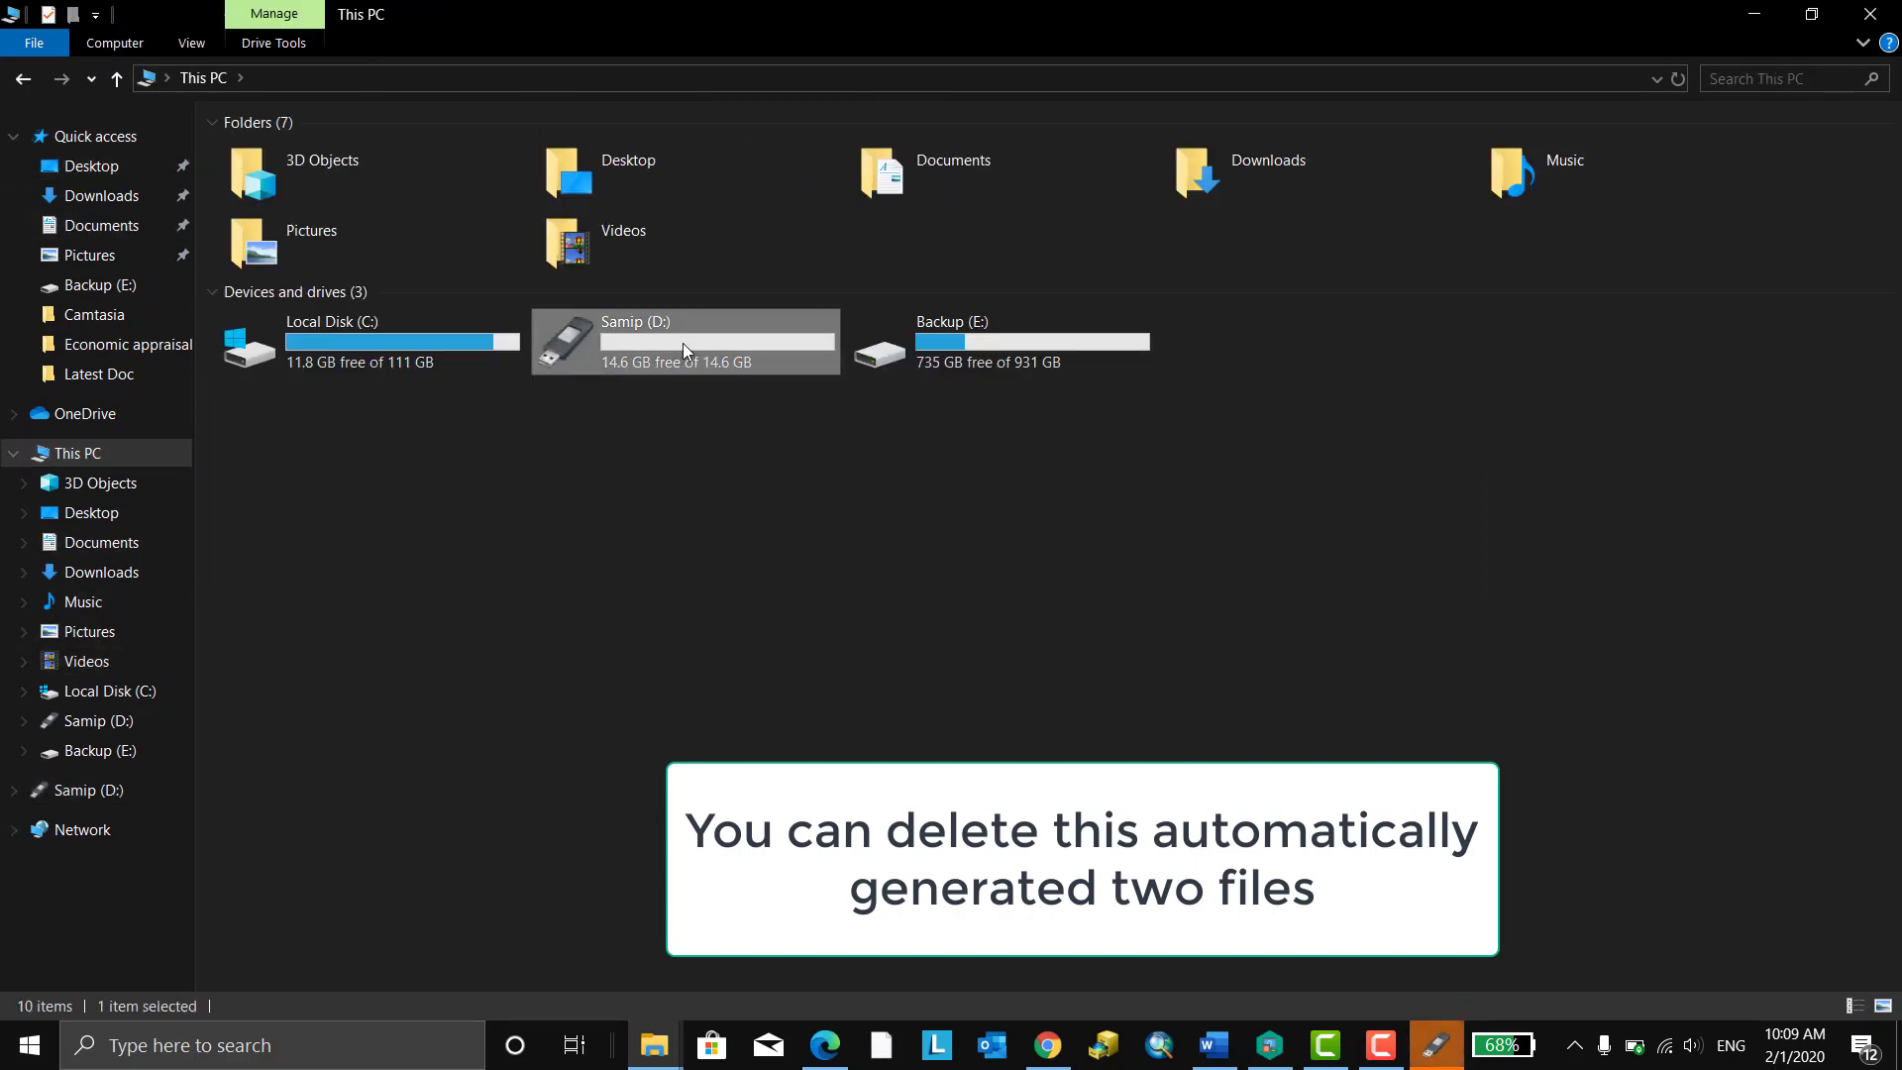
double_click(681, 343)
left_click_drag(344, 238, 293, 143)
key("Delete")
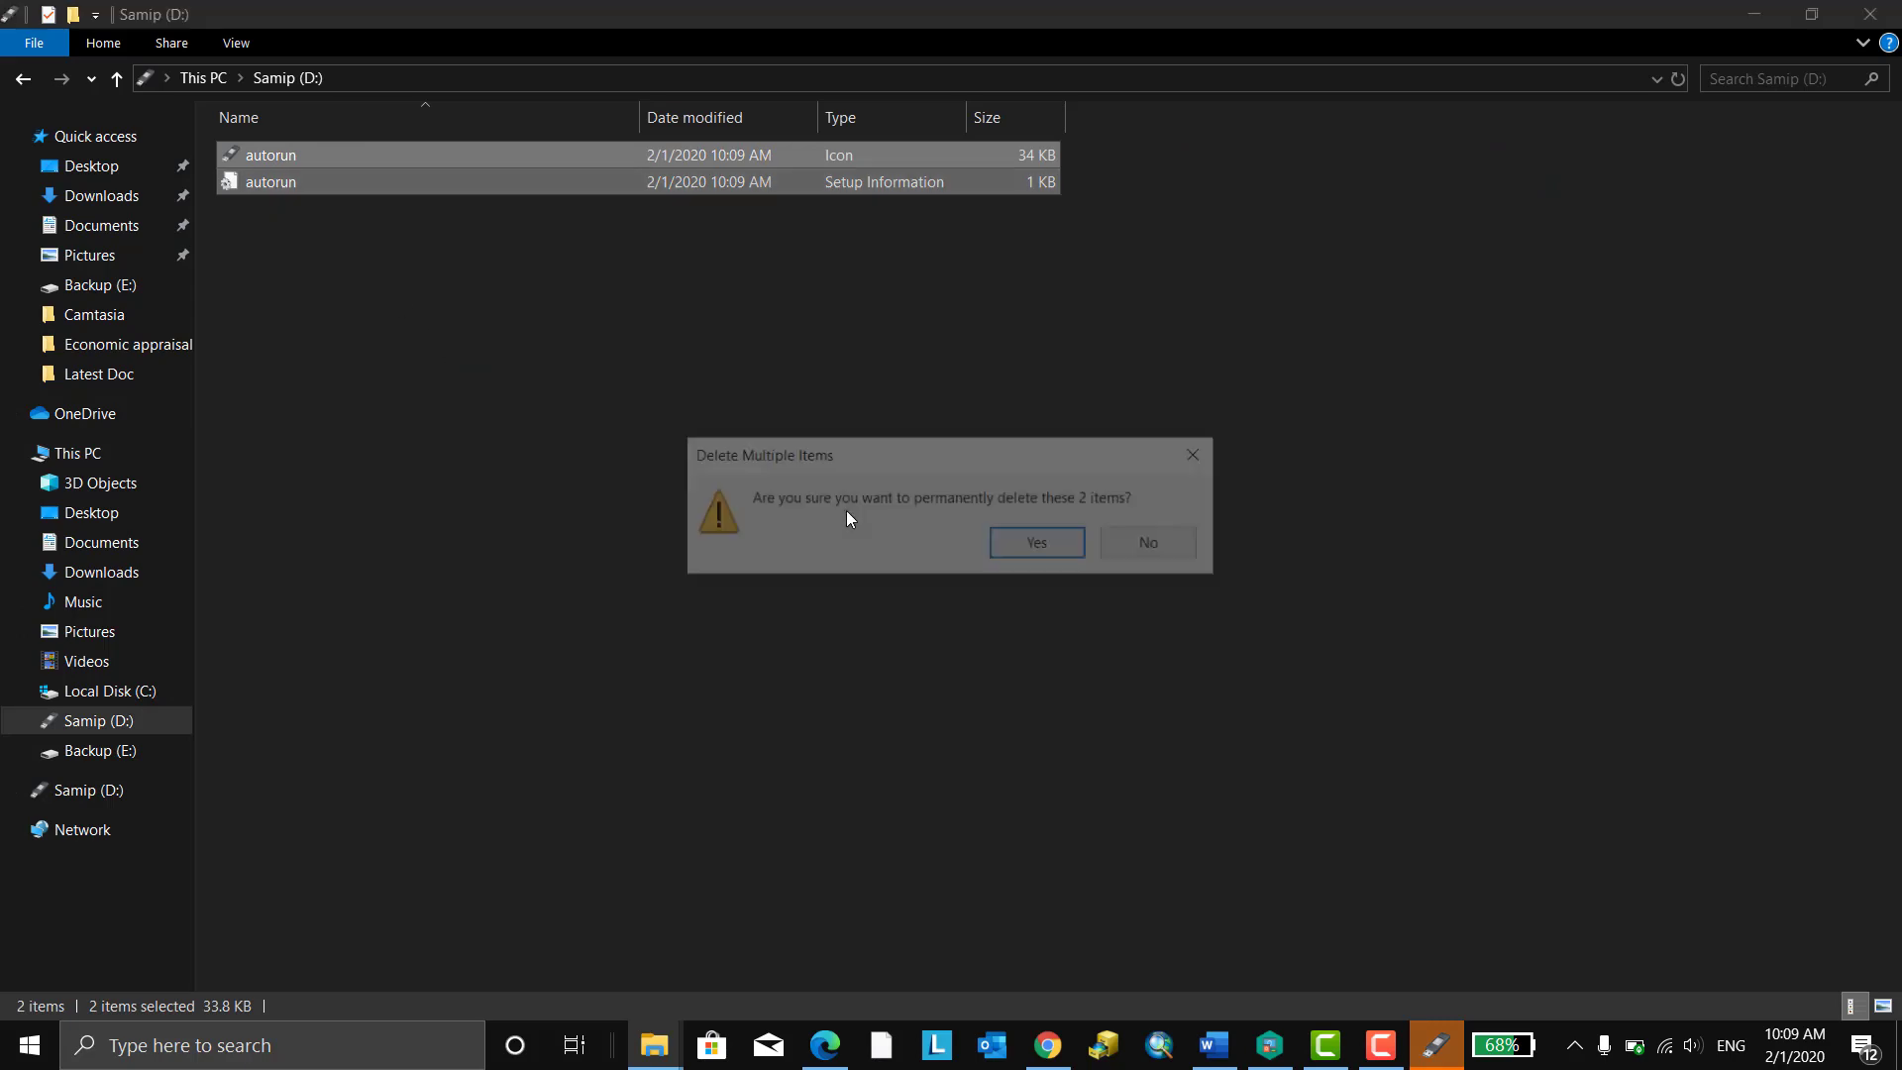
left_click(1027, 544)
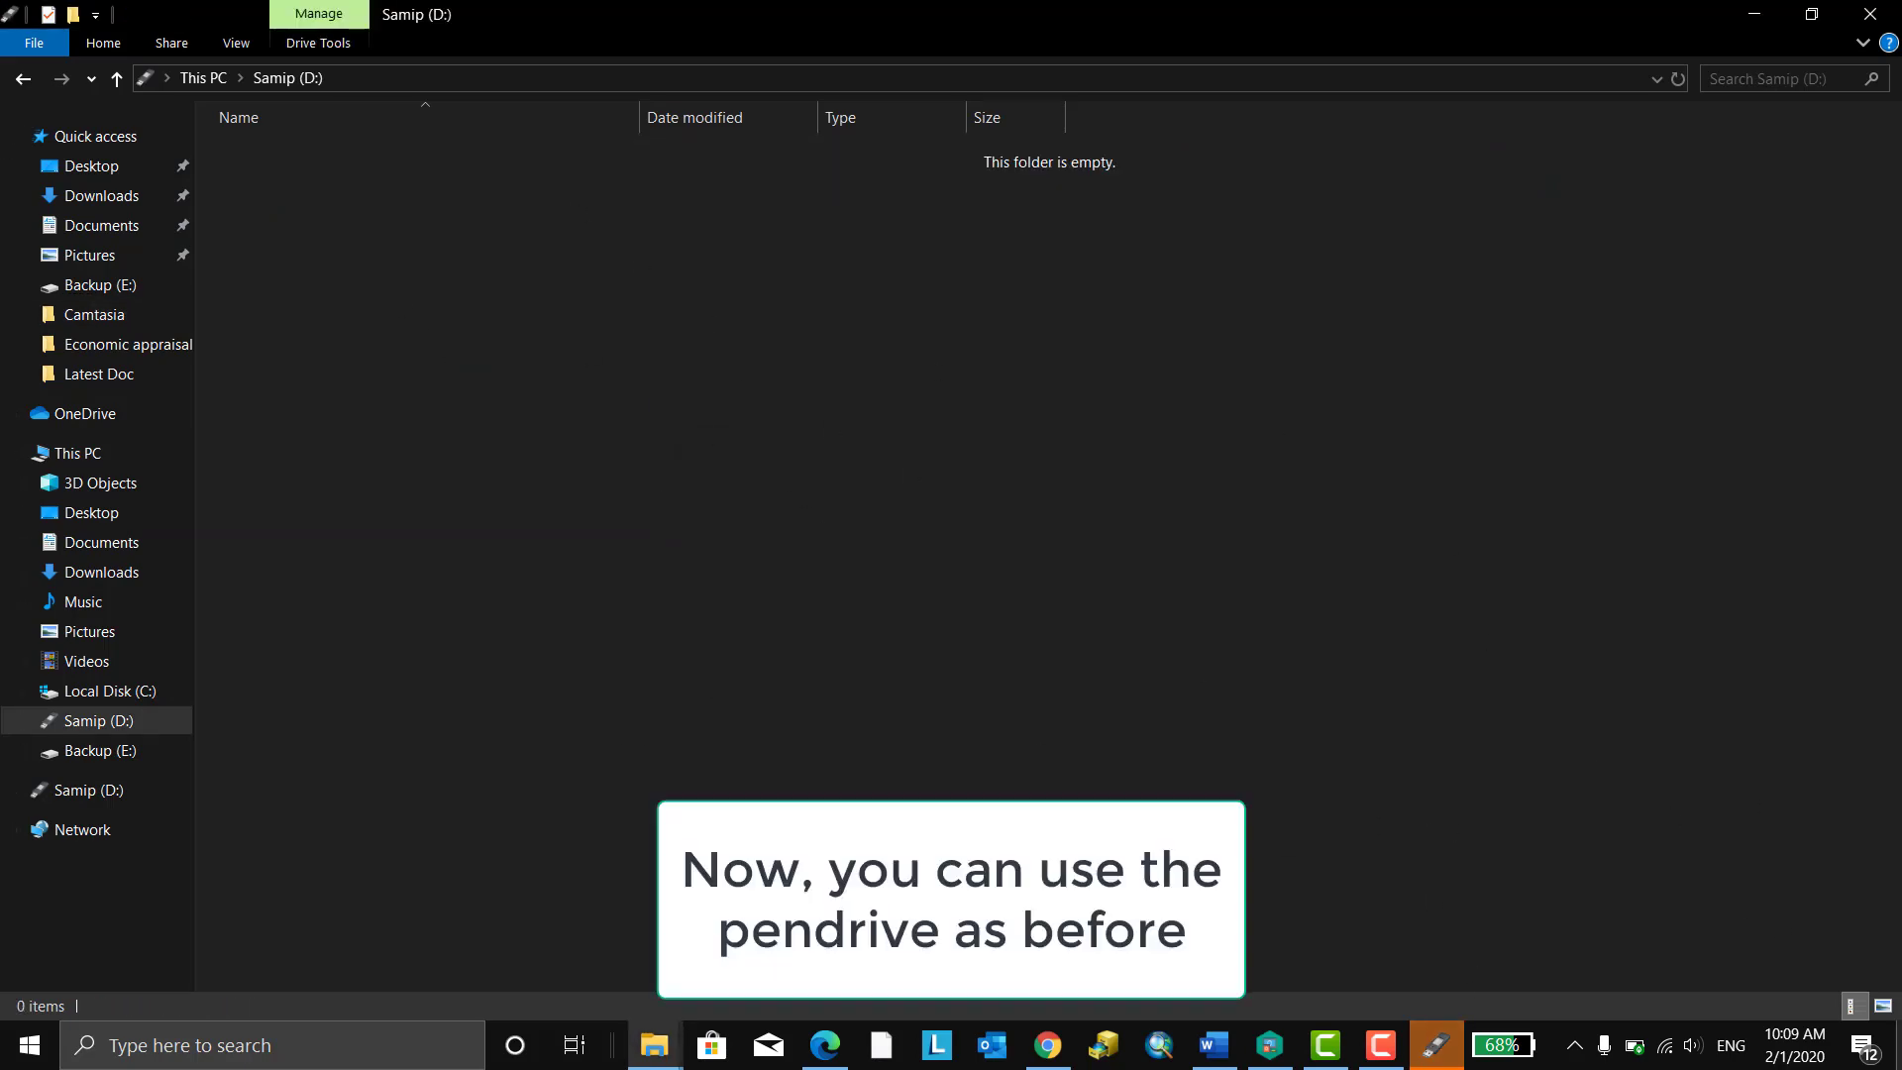
Copy the maths PDF from the desktop onto the D: USB drive and open the drive to check its contents
left_click(1897, 1045)
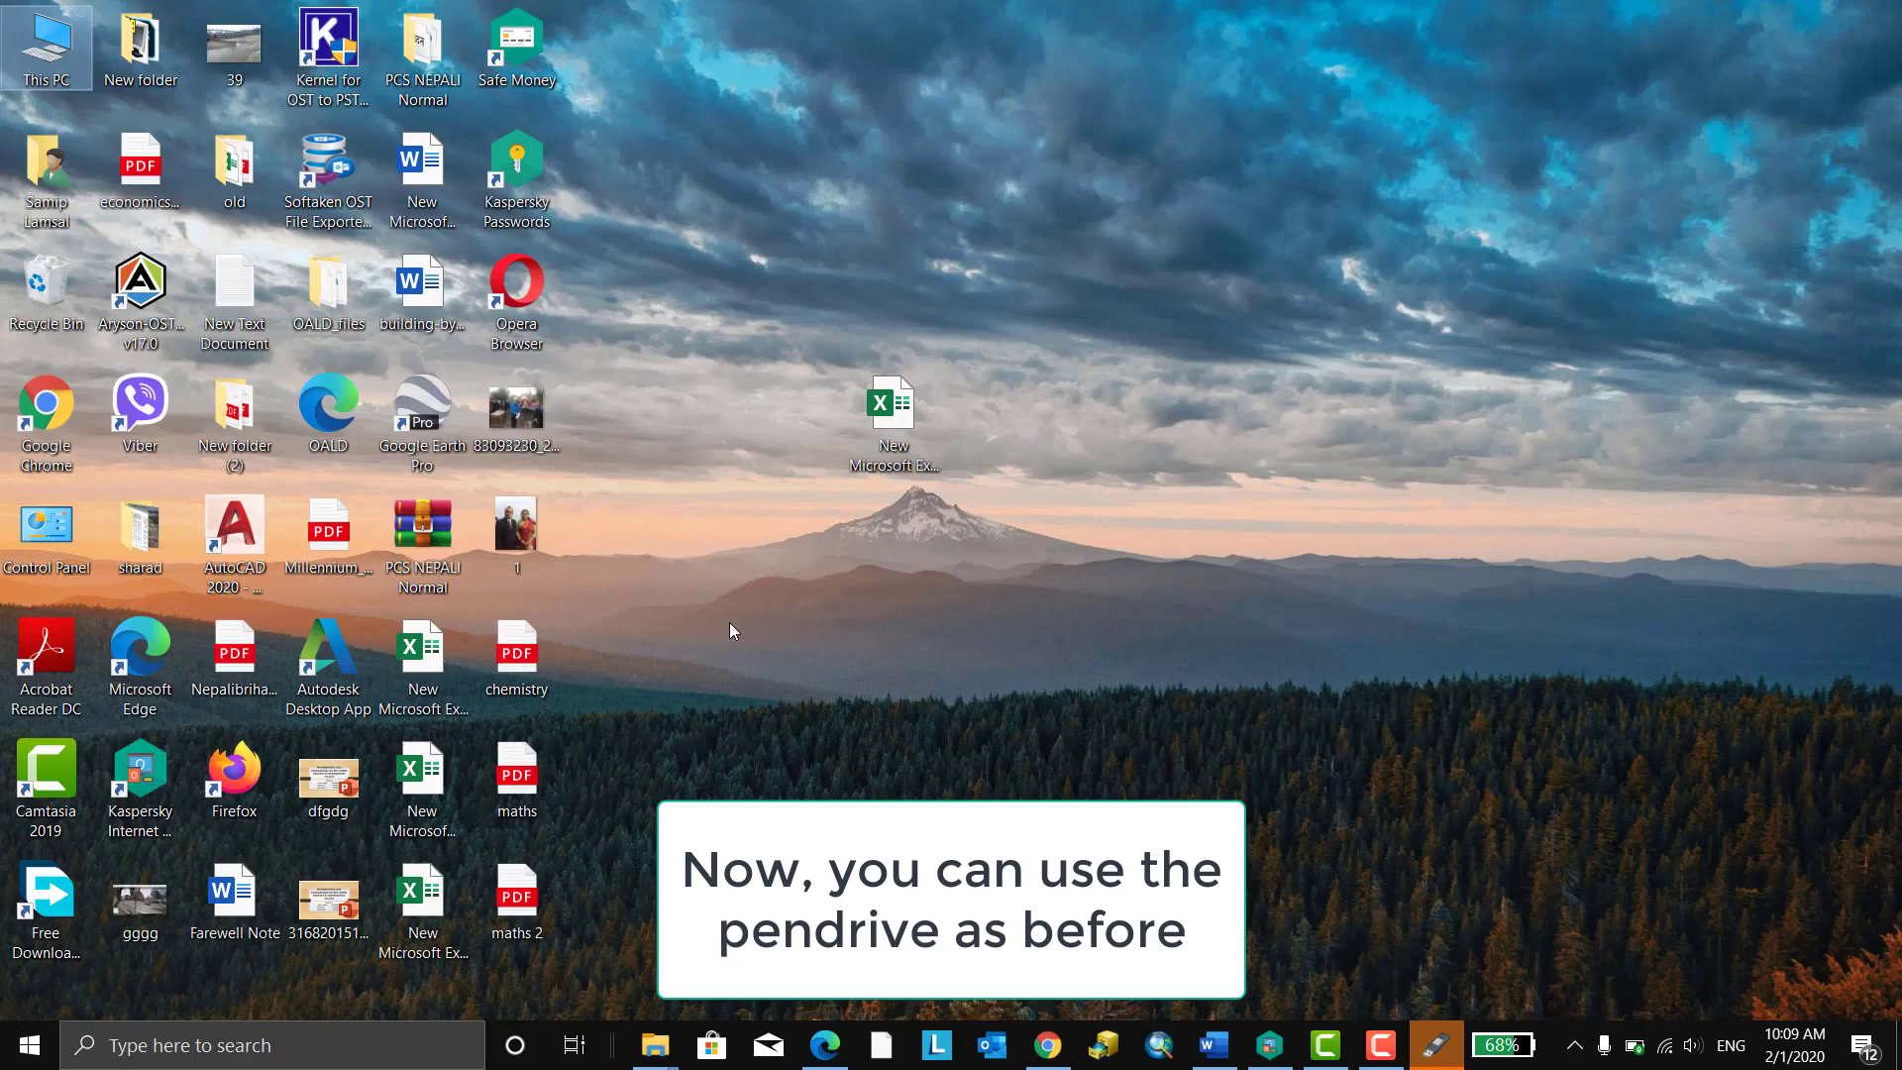
left_click(767, 747)
left_click_drag(561, 798, 707, 343)
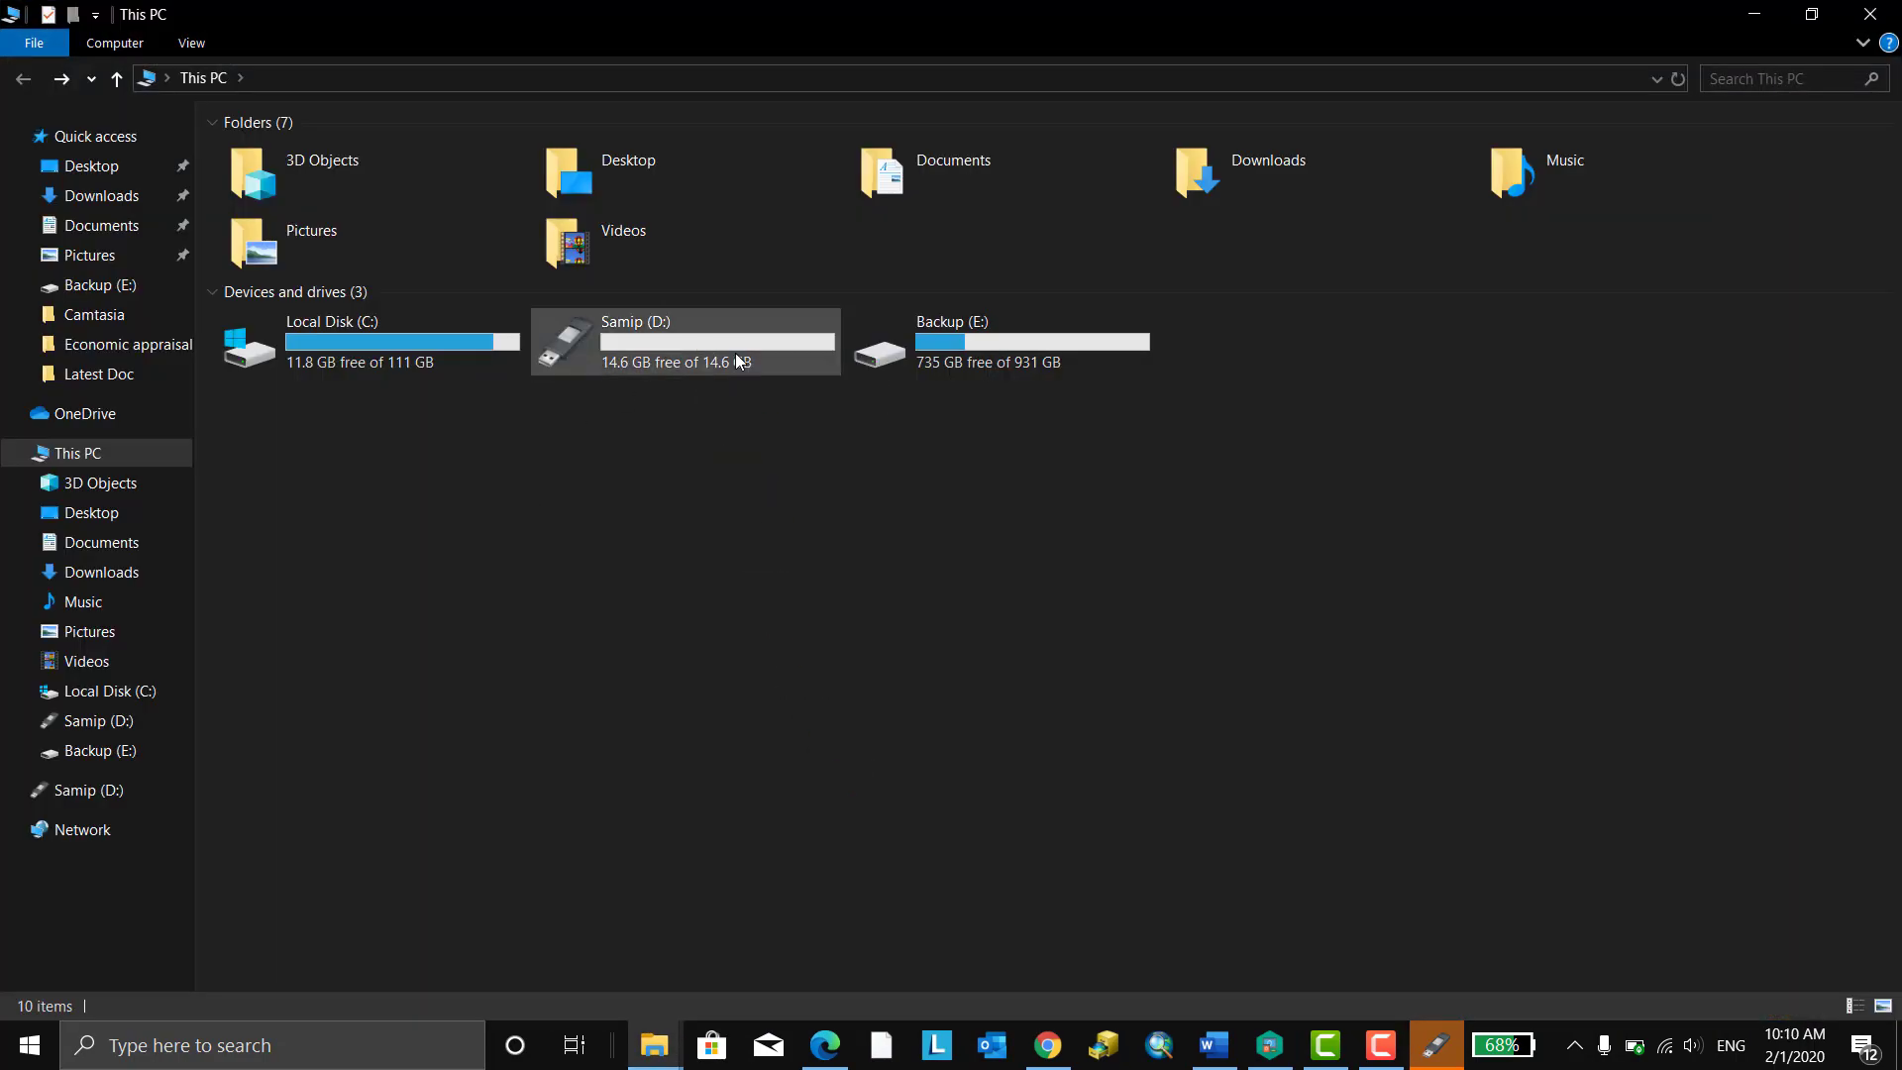
double_click(735, 353)
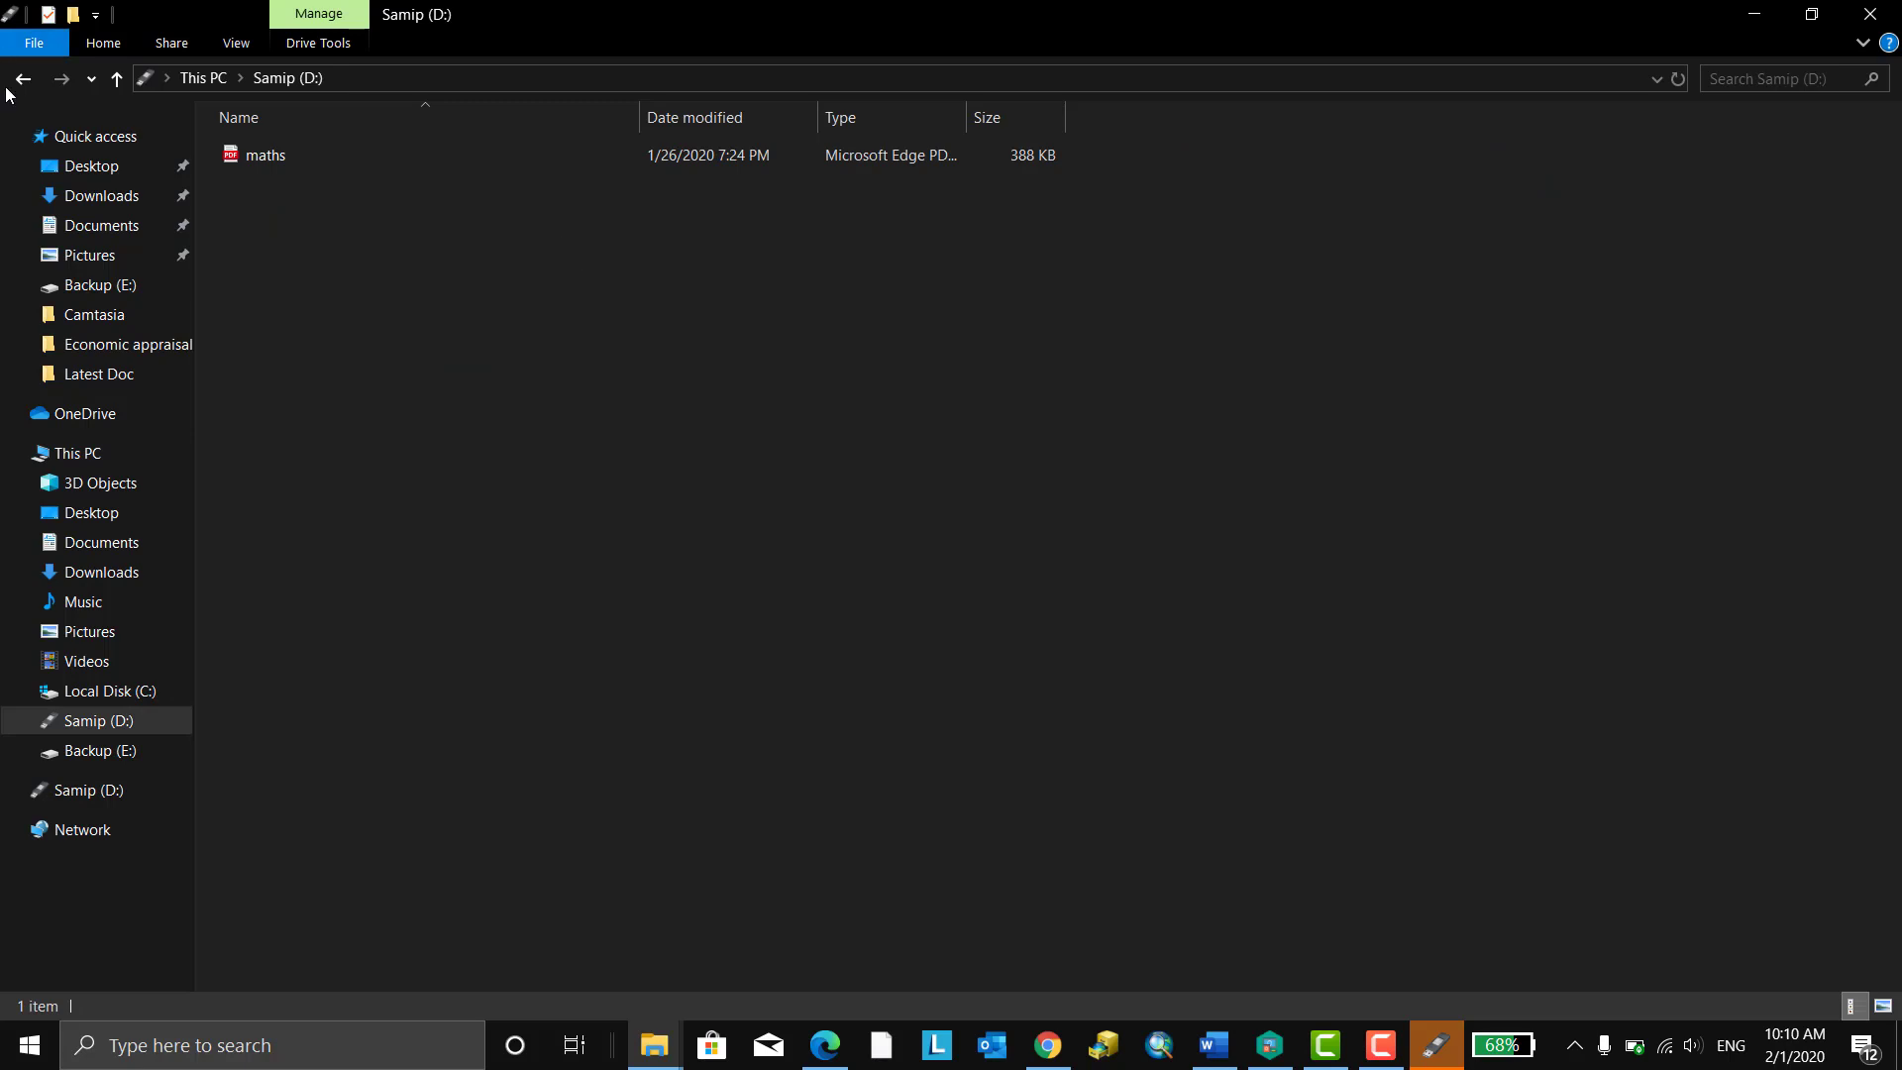
Go back to the This PC overview and close Rufus
key("alt+Left")
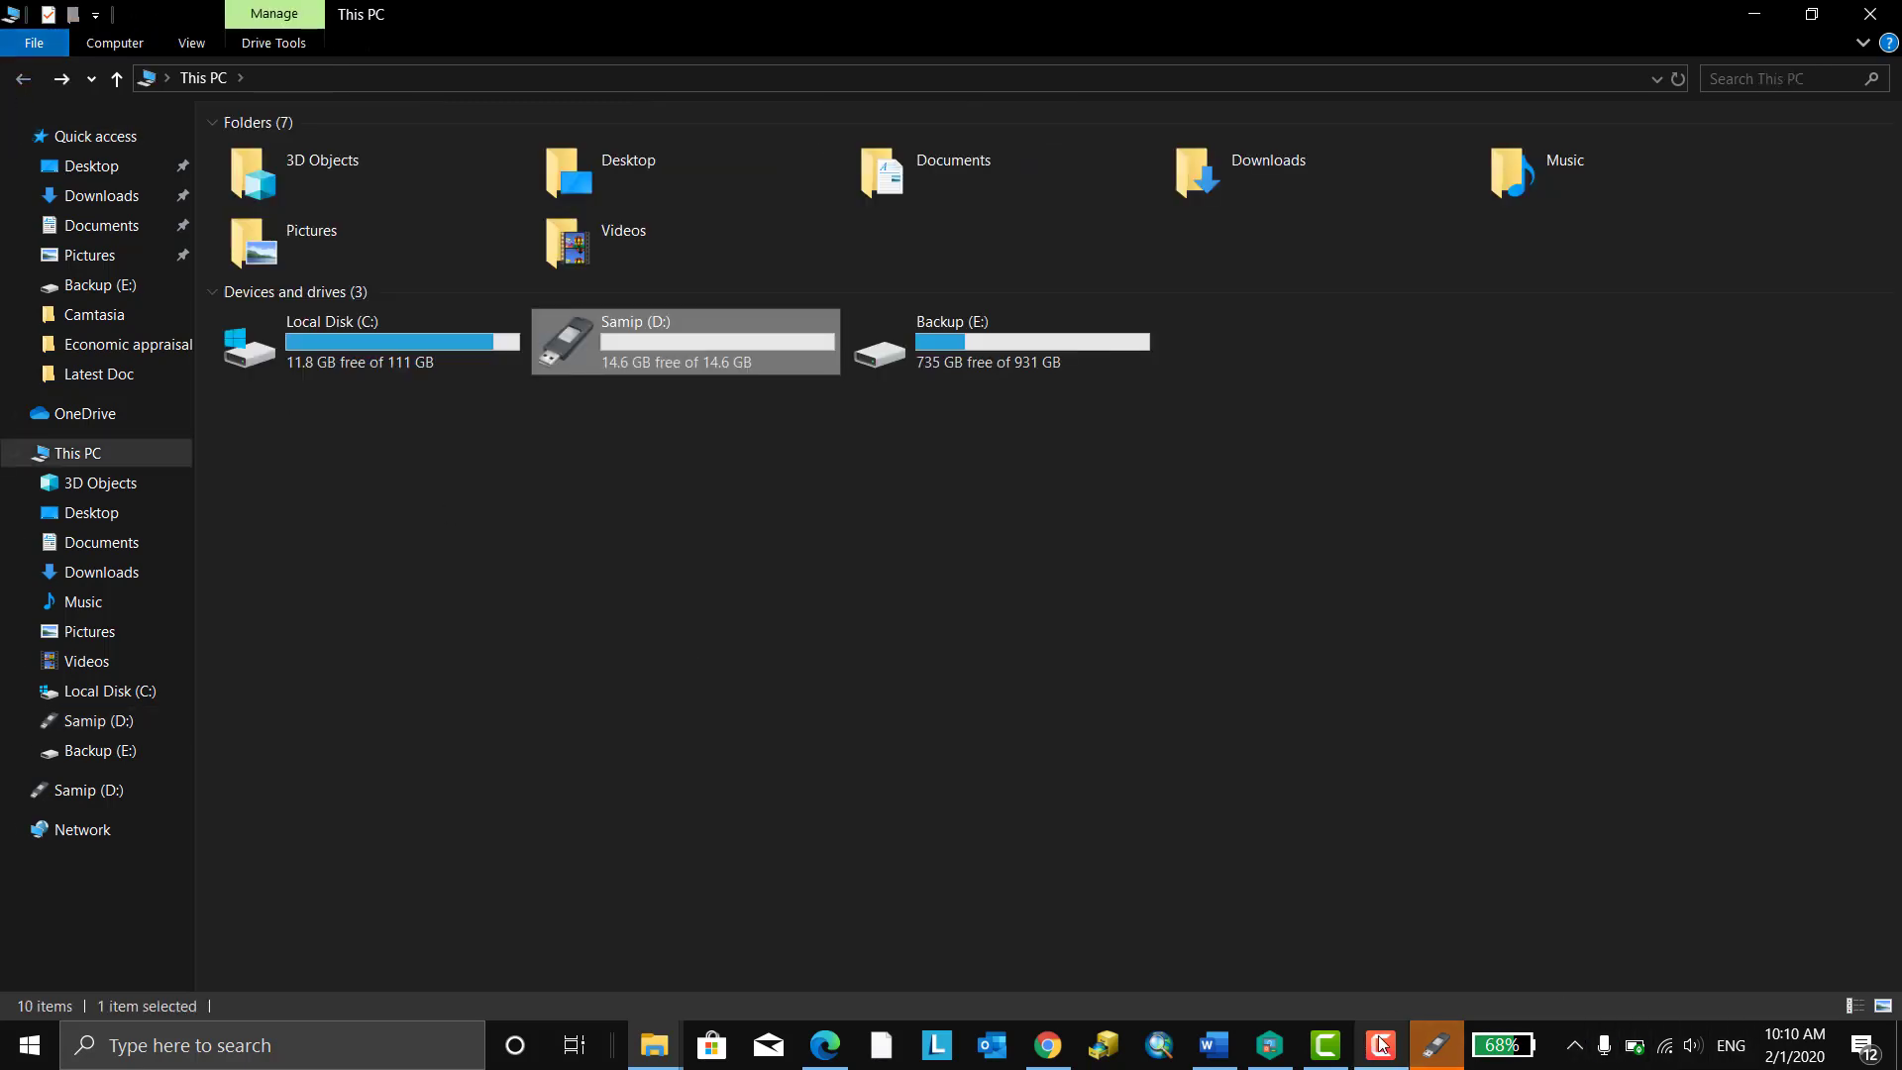
left_click(1435, 1045)
left_click(1124, 709)
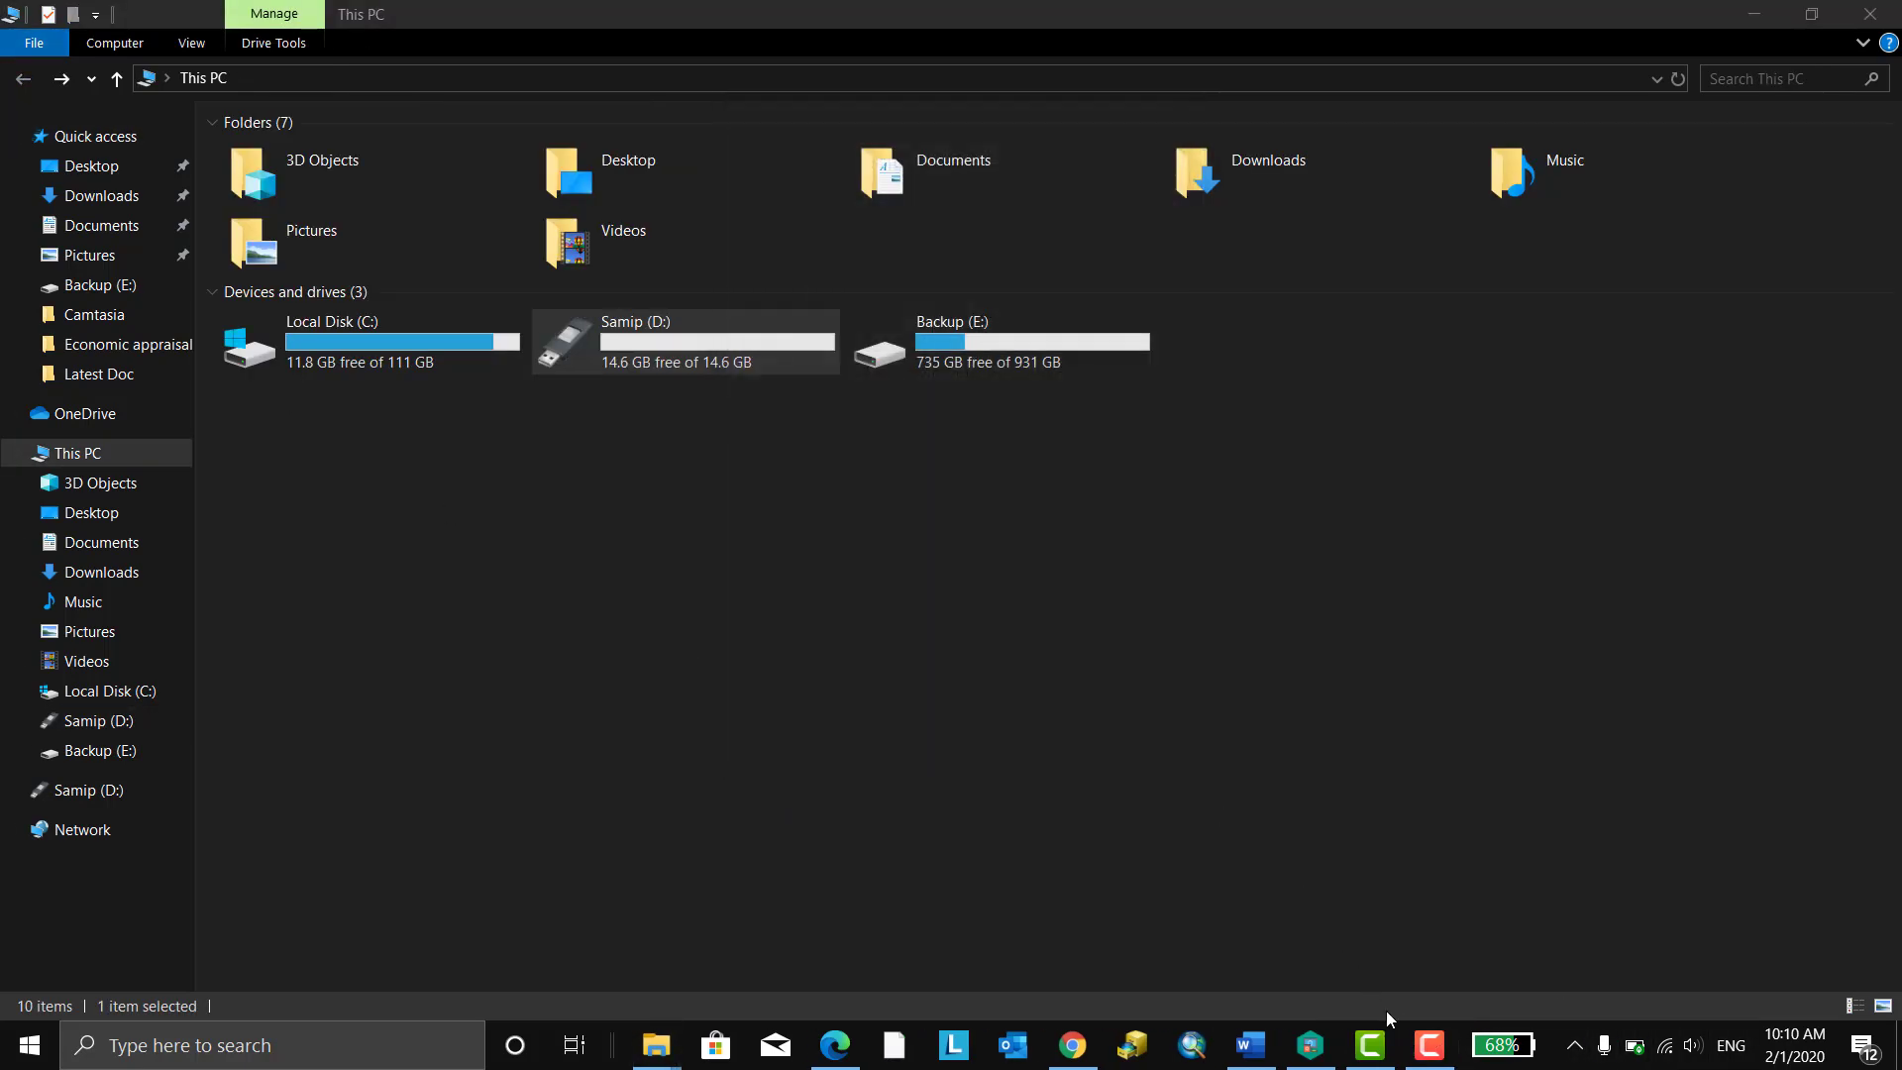